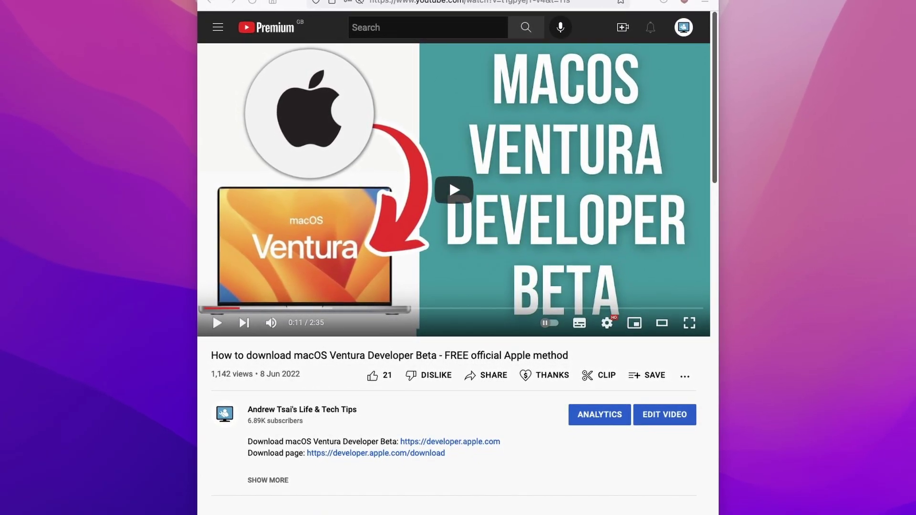
# - Open the download page of dolphin-emu.org and highlight the Beta versions heading
pyautogui.click(173, 17)
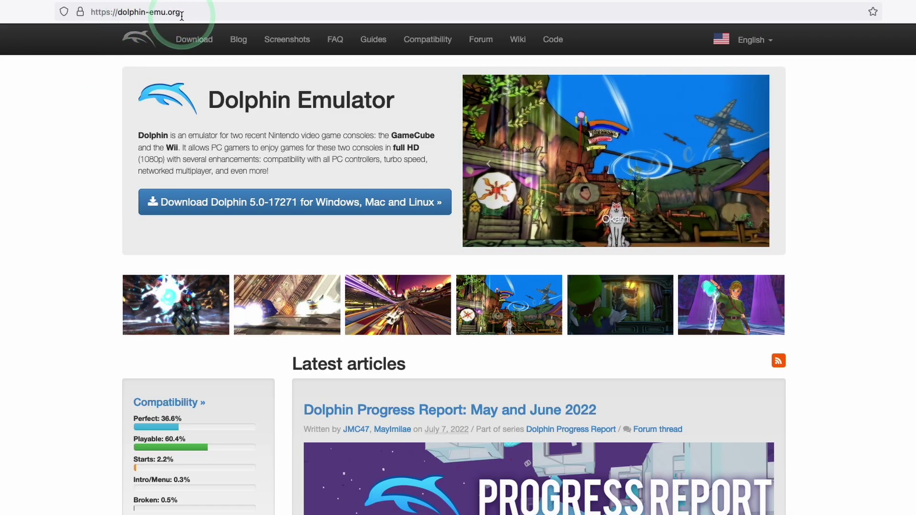
pyautogui.click(200, 44)
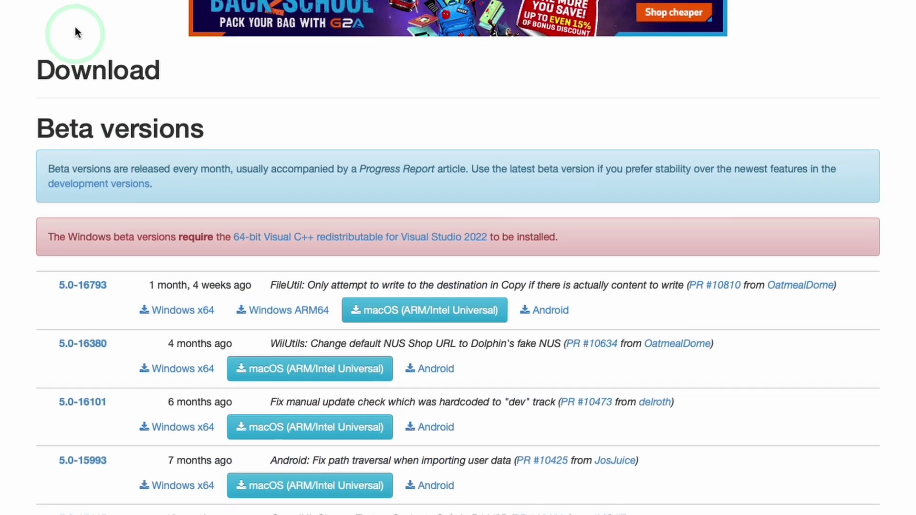
pyautogui.moveTo(102, 150); pyautogui.dragTo(258, 149)
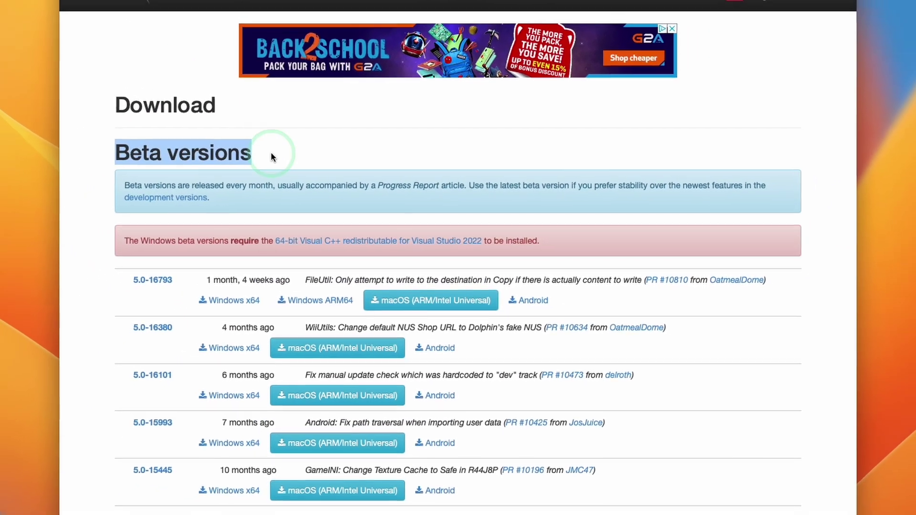
pyautogui.click(288, 154)
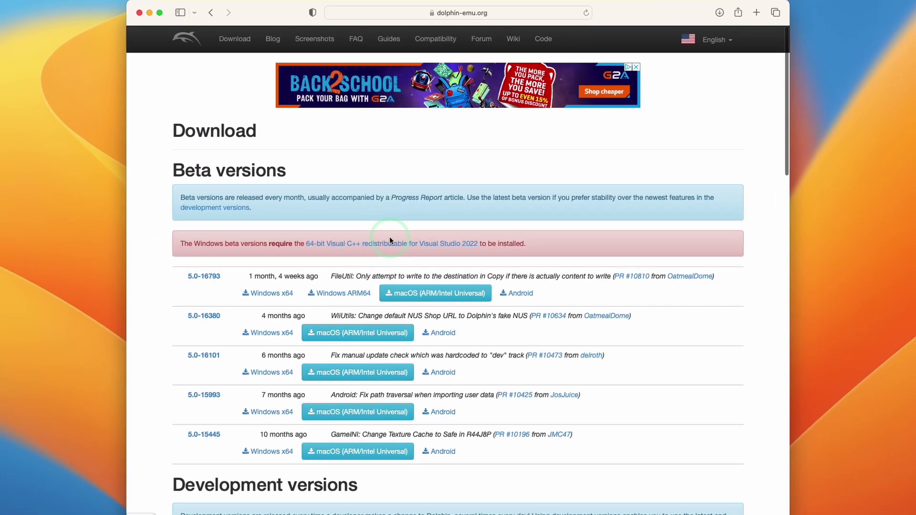
# - Download the macOS (ARM/Intel Universal) build of development version 5.0-17268 and check its download progress
pyautogui.scroll(-1, 389, 240)
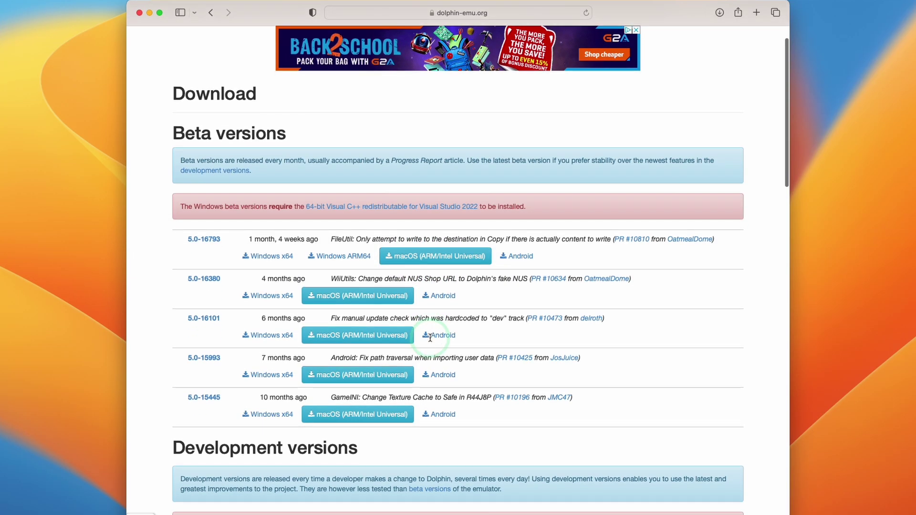
pyautogui.scroll(-10, 430, 338)
pyautogui.scroll(-2, 431, 342)
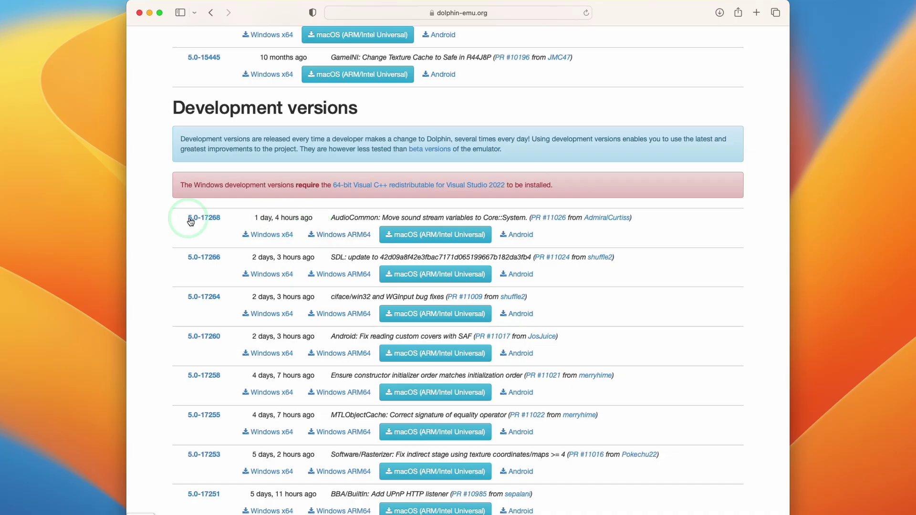
pyautogui.click(402, 240)
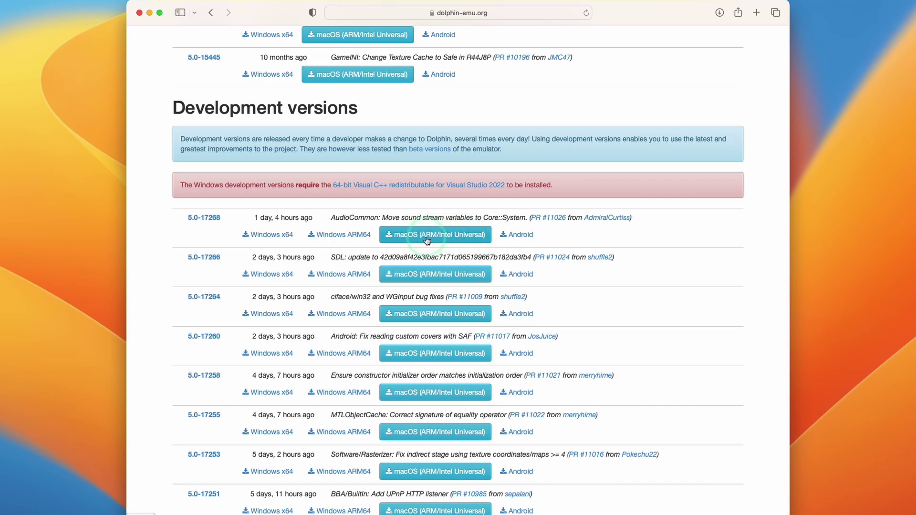
pyautogui.click(455, 238)
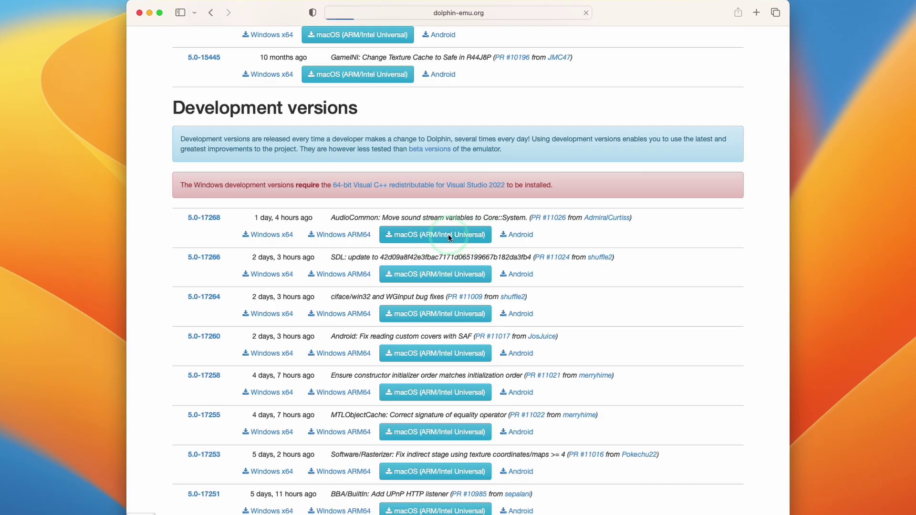
pyautogui.click(719, 13)
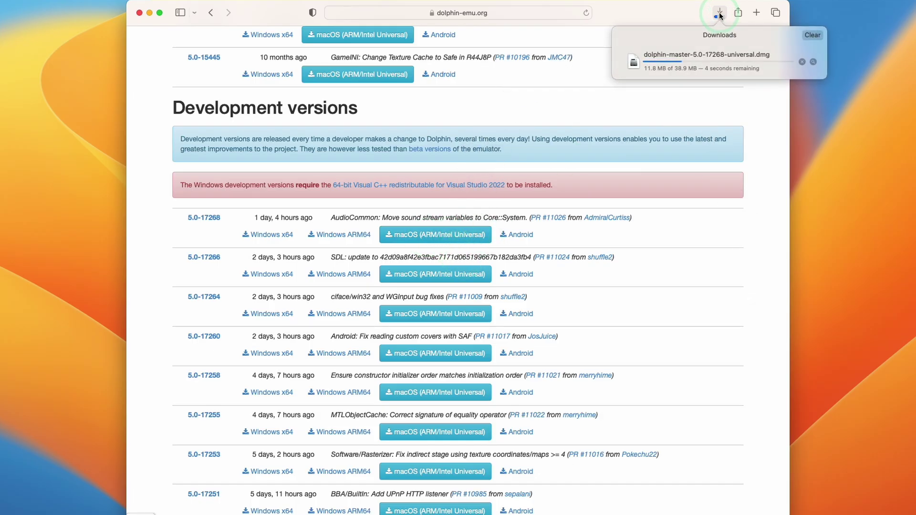
# - Switch to Finder and open the disk image dolphin-master-5.0-17268-universal.dmg from the Downloads folder
pyautogui.click(149, 12)
pyautogui.click(25, 505)
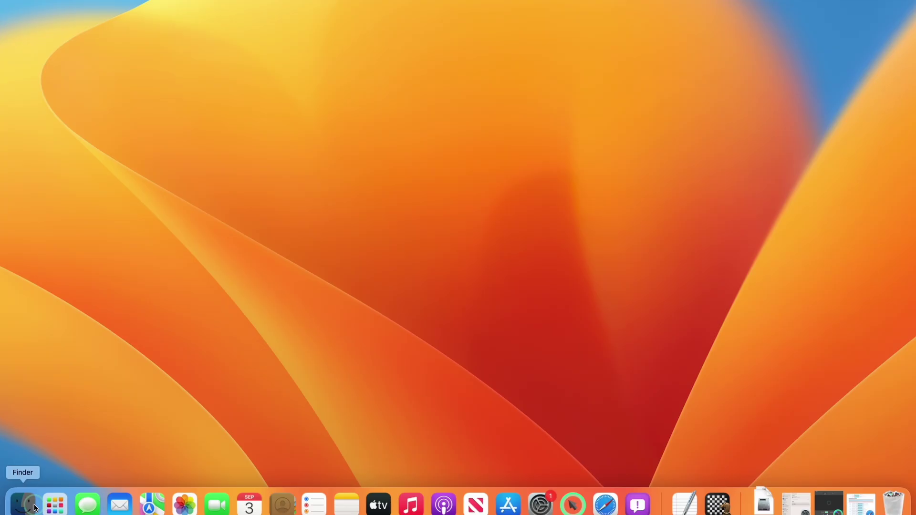
pyautogui.click(281, 281)
pyautogui.click(379, 255)
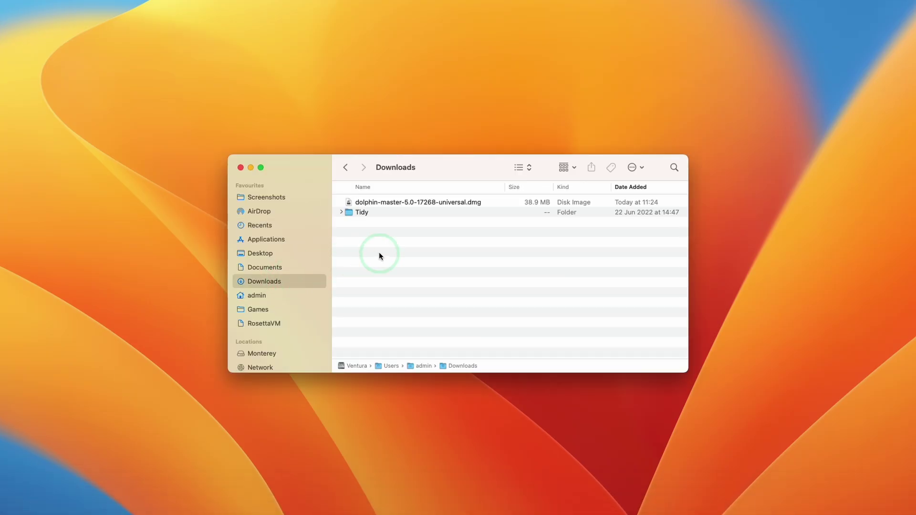
pyautogui.click(384, 204)
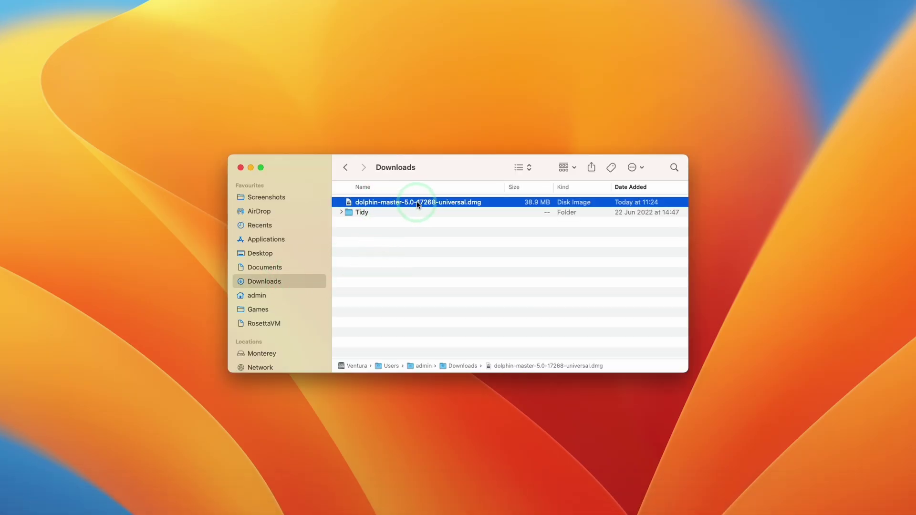
pyautogui.doubleClick(456, 203)
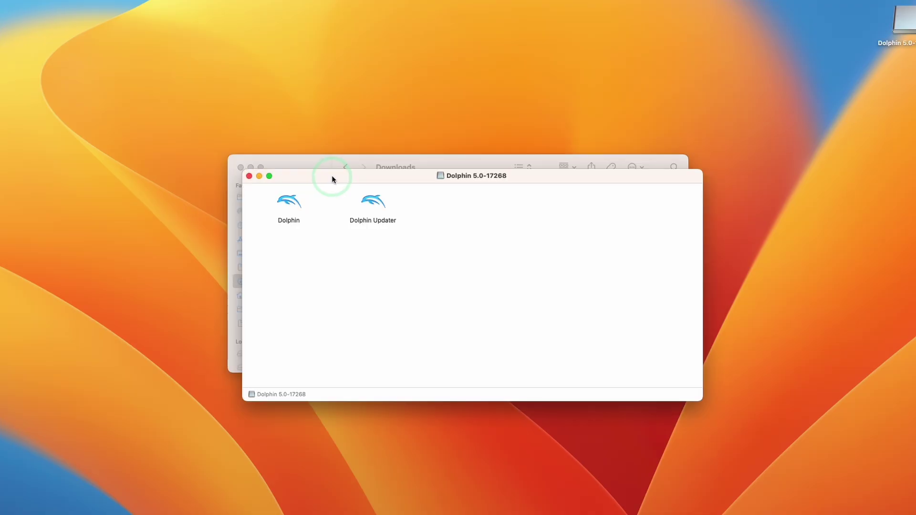
# - Copy Dolphin and Dolphin Updater from the mounted disk image into the Applications folder
pyautogui.moveTo(332, 175); pyautogui.dragTo(572, 238)
pyautogui.moveTo(650, 324); pyautogui.dragTo(288, 243)
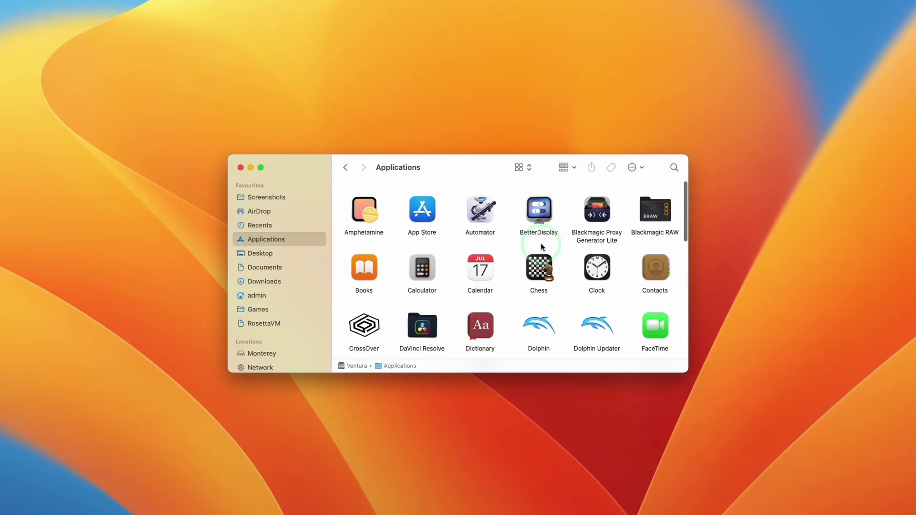
# - Launch Dolphin from the Applications folder and allow the downloaded app to open
pyautogui.scroll(-2, 542, 247)
pyautogui.scroll(-2, 542, 247)
pyautogui.click(542, 256)
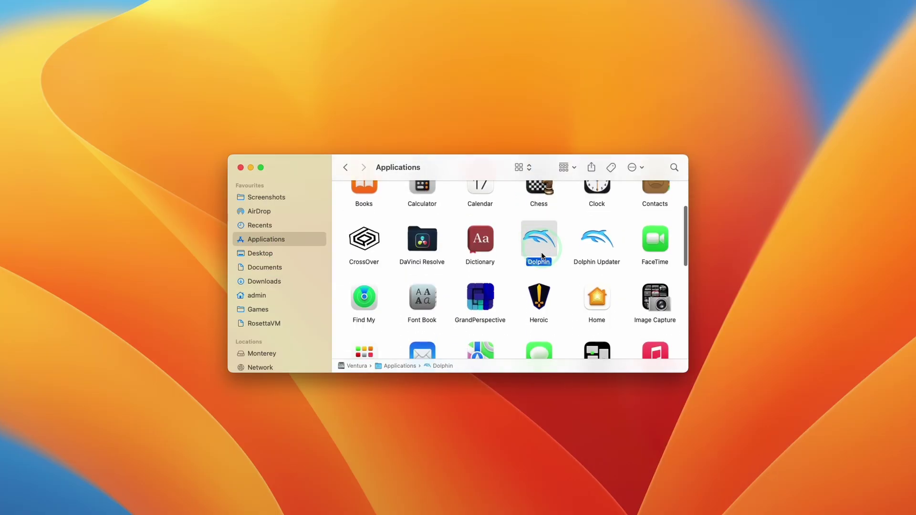
pyautogui.doubleClick(543, 248)
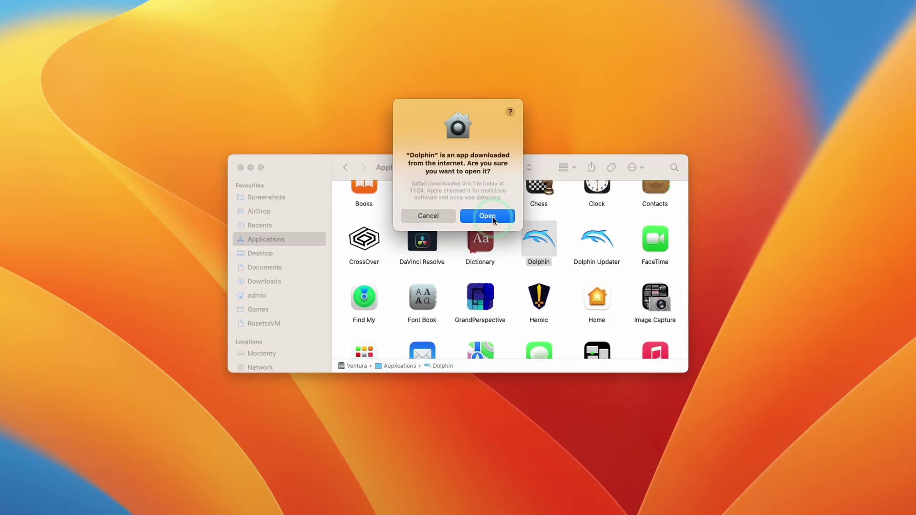
pyautogui.click(489, 214)
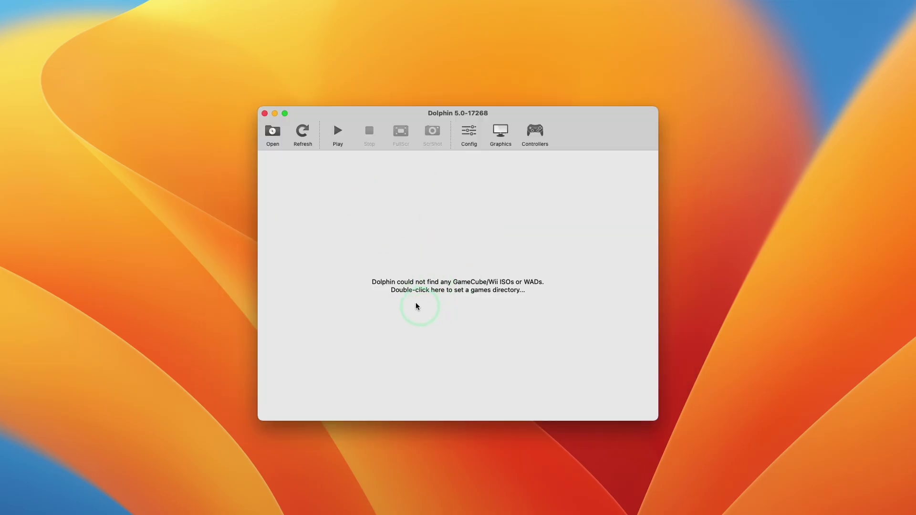
# - Switch to Safari and replace "dump" in the Google query with "game name", making it "game name wii iso"
pyautogui.click(239, 498)
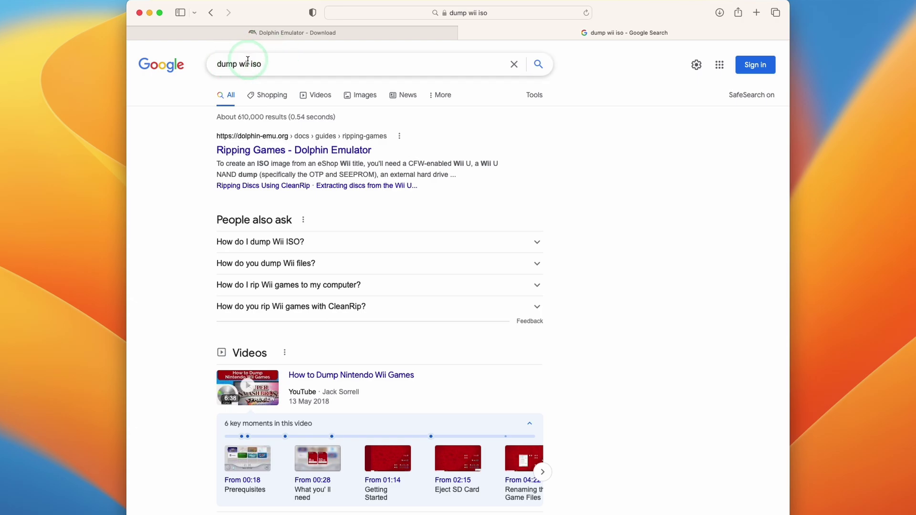
pyautogui.click(218, 65)
pyautogui.click(172, 123)
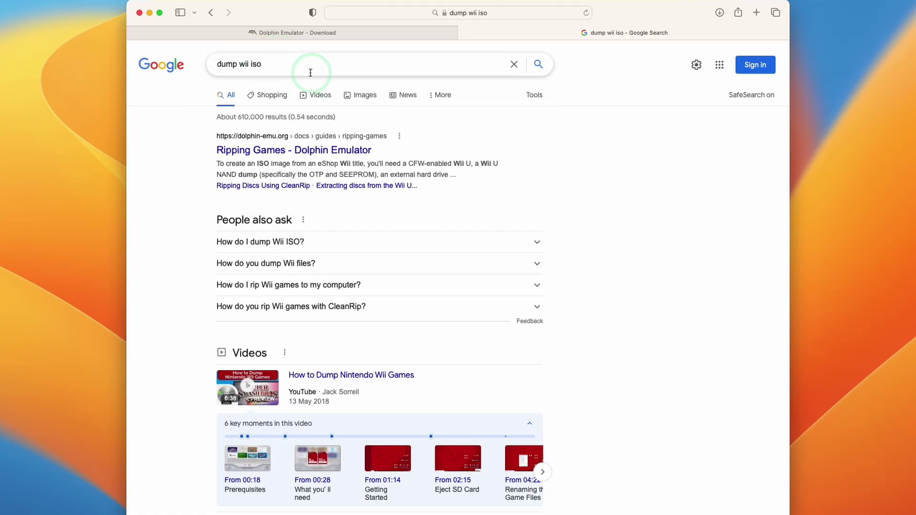
pyautogui.doubleClick(242, 56)
pyautogui.write('game name')
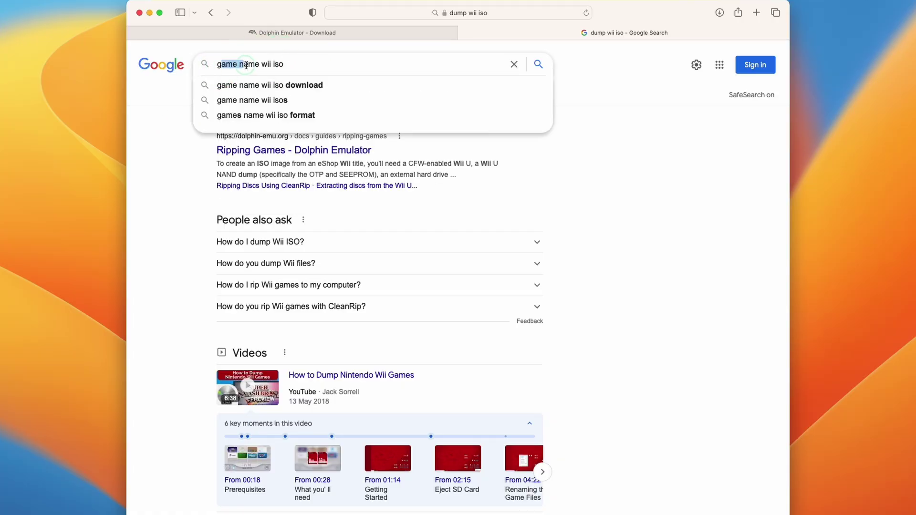
pyautogui.click(259, 65)
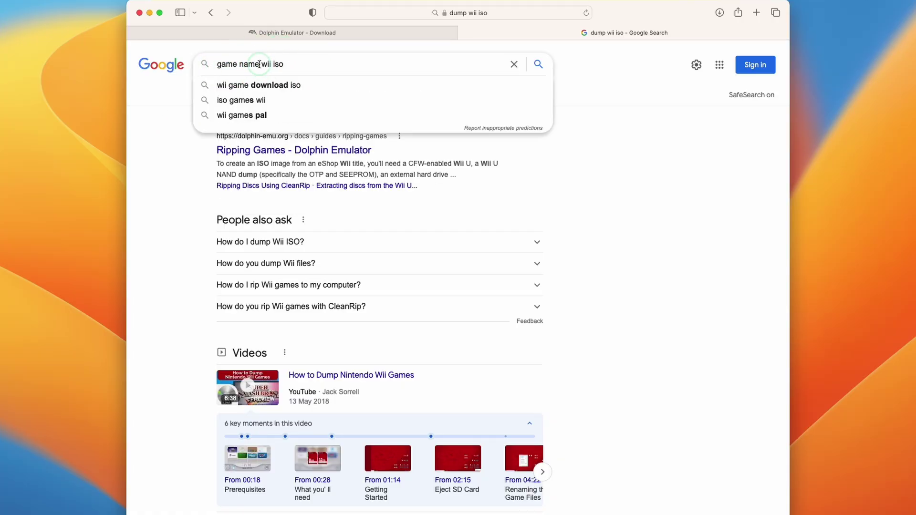
pyautogui.click(284, 64)
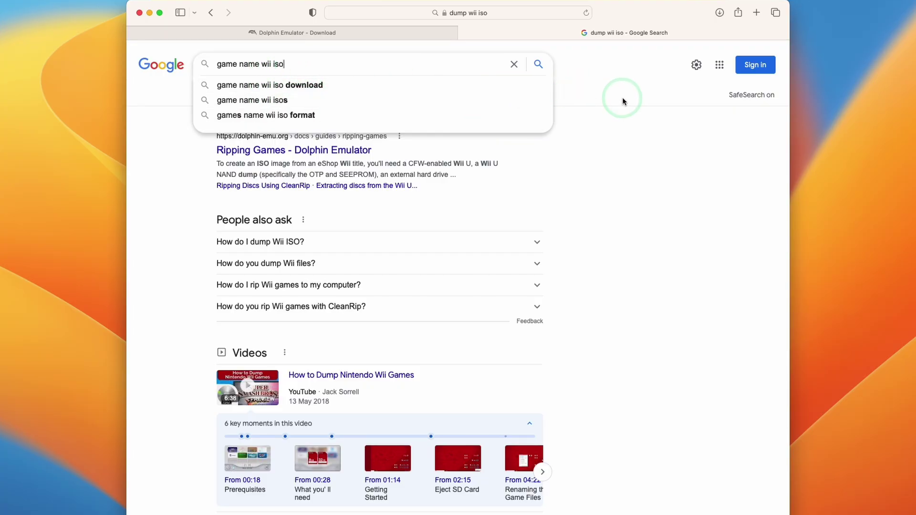
pyautogui.click(641, 115)
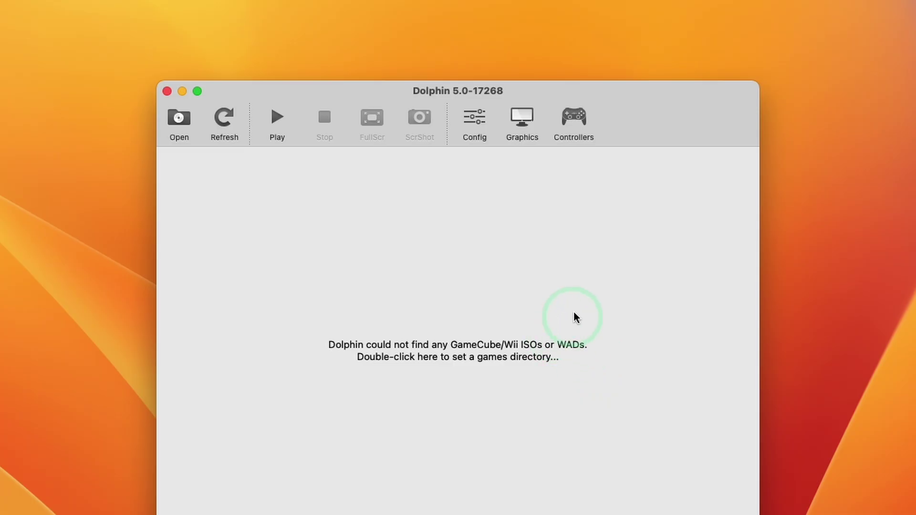
# - Switch to Dolphin and set its games directory to the Dolphin folder inside Games
pyautogui.doubleClick(431, 335)
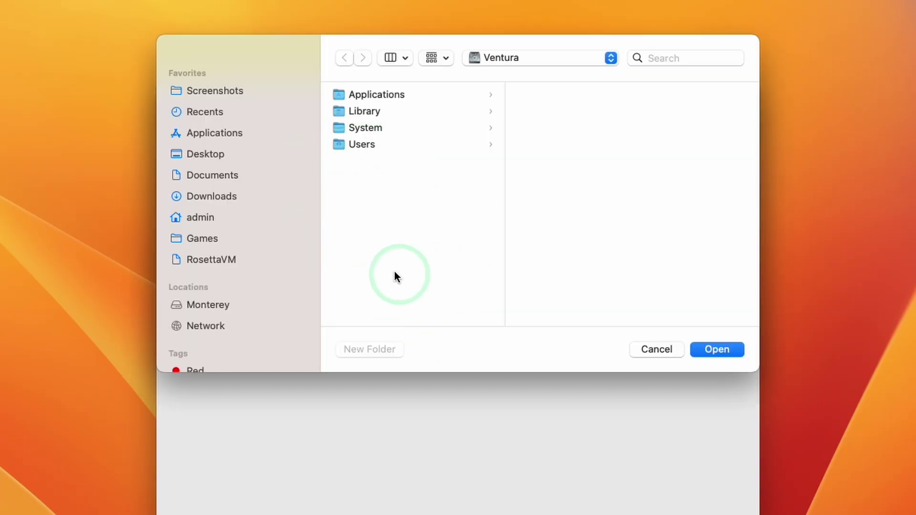
pyautogui.click(247, 242)
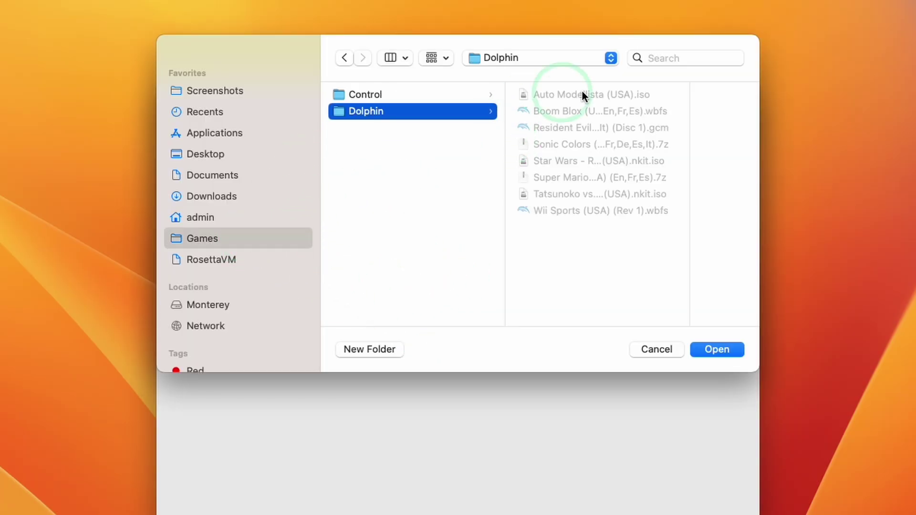
pyautogui.click(715, 349)
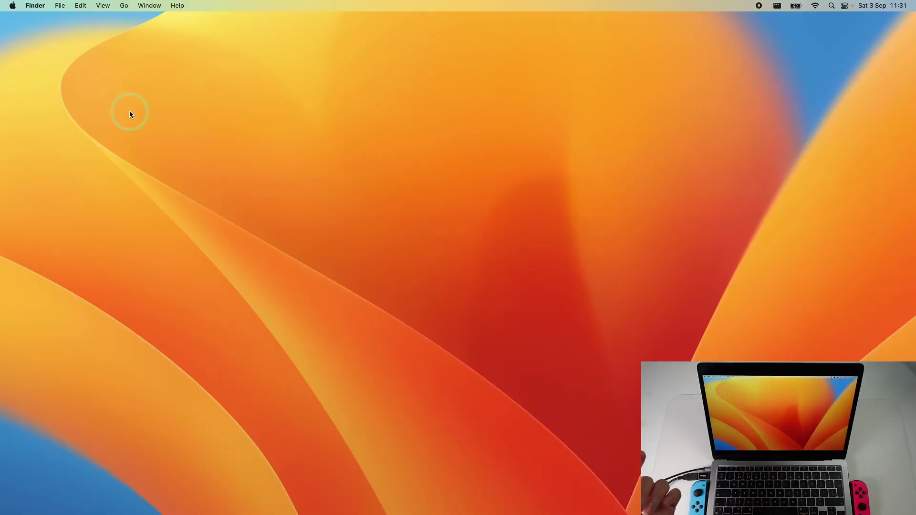
# - Switch to System Settings and connect Joy-Con (R) and Joy-Con (L) over Bluetooth
pyautogui.click(17, 7)
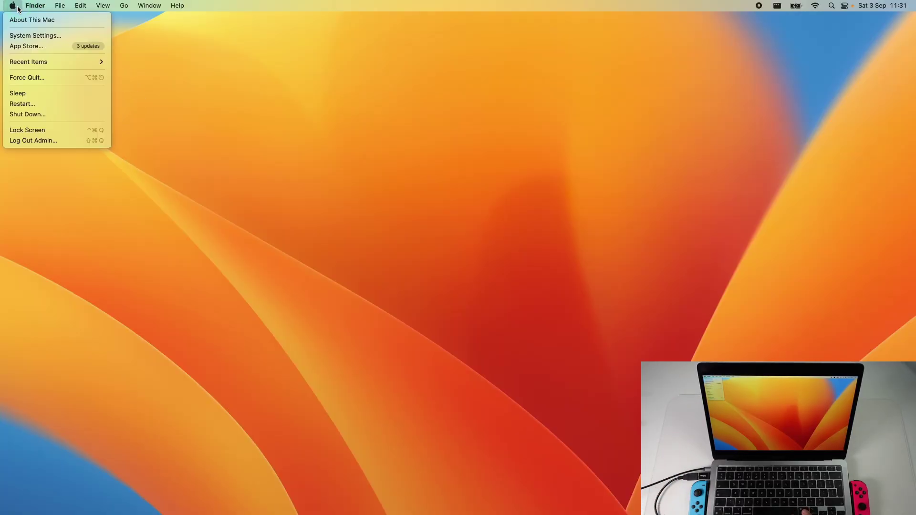
pyautogui.click(19, 35)
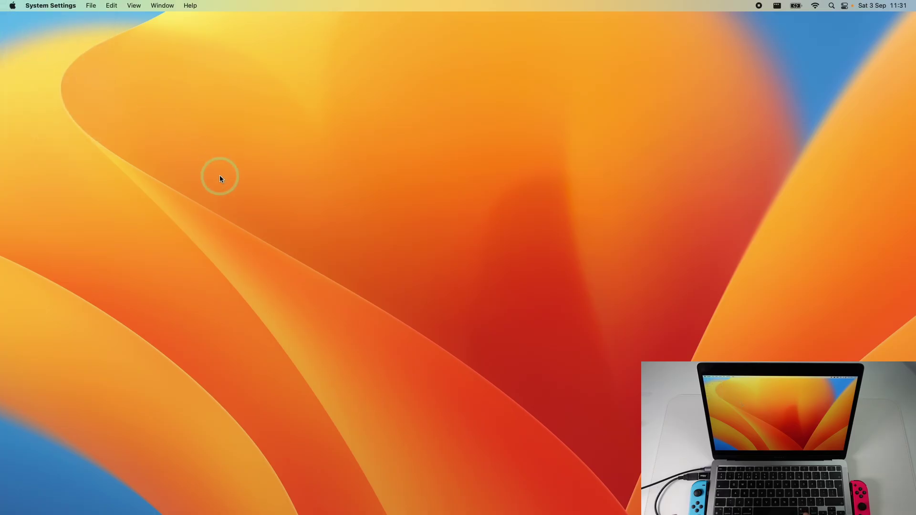
pyautogui.click(93, 201)
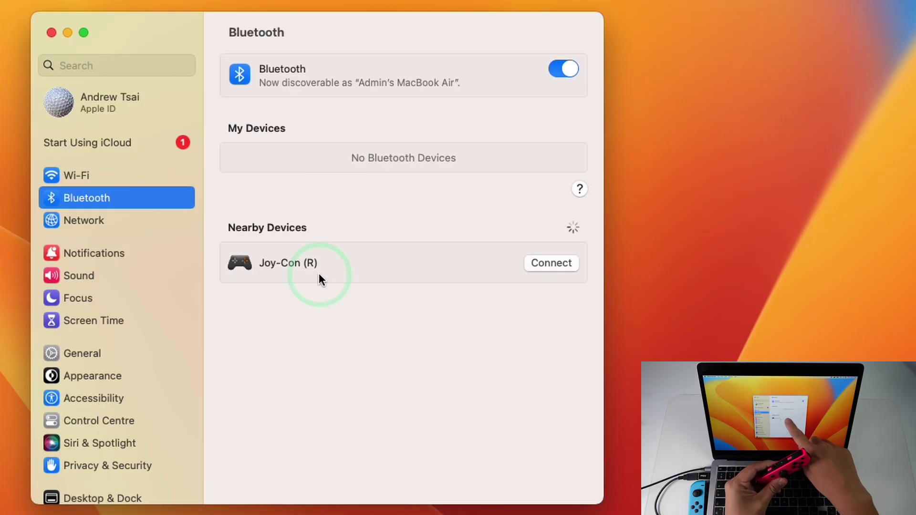
pyautogui.click(540, 263)
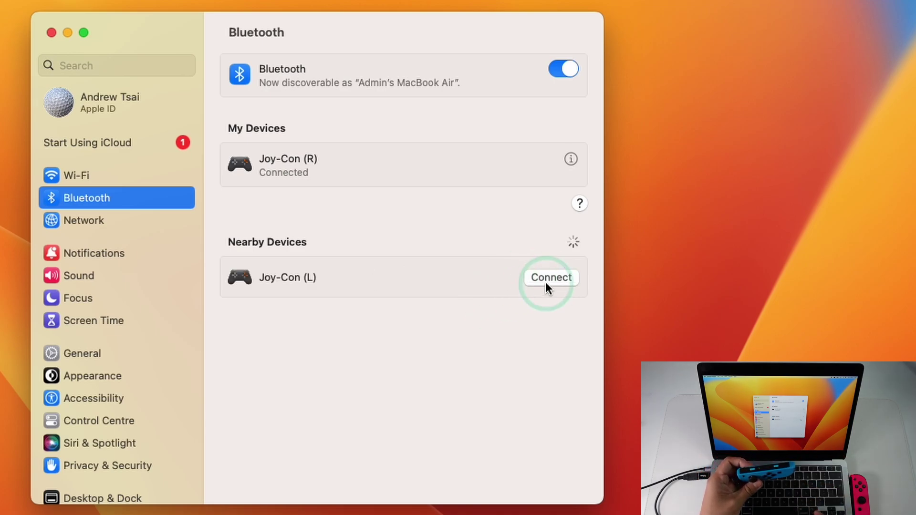
pyautogui.click(546, 282)
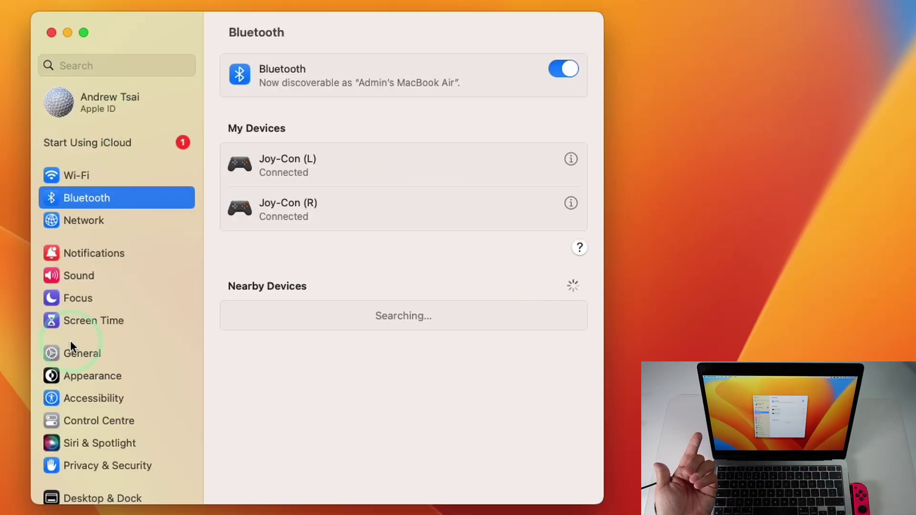
# - Open the connected Joy-Con (L/R) in the Game Controllers settings and examine its default button assignments
pyautogui.scroll(-10, 70, 346)
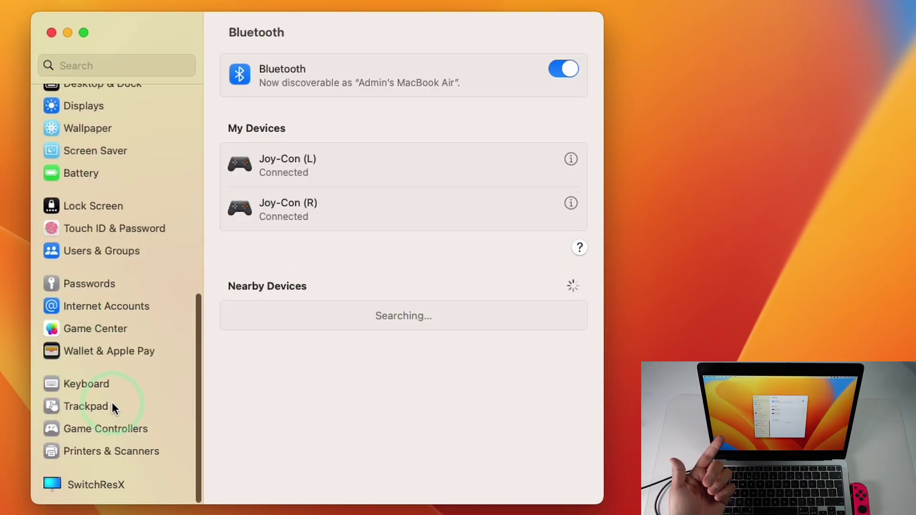
pyautogui.click(110, 425)
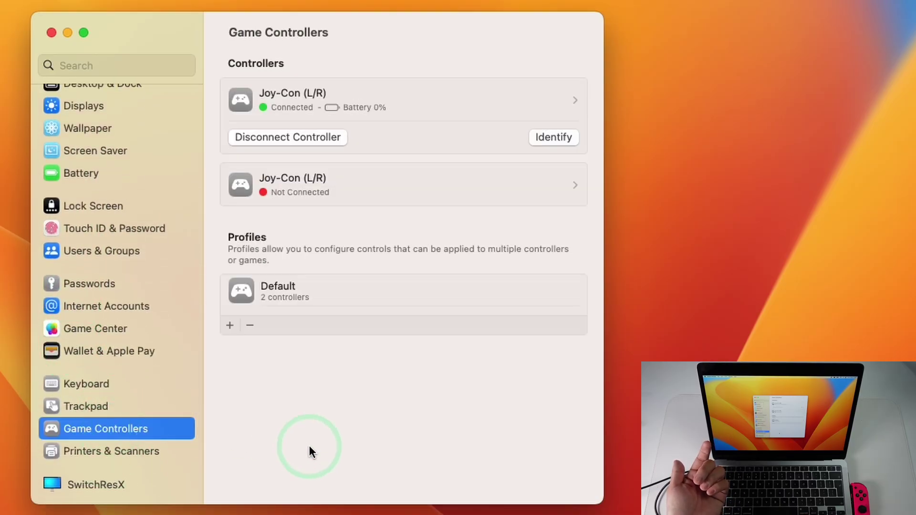
pyautogui.click(295, 101)
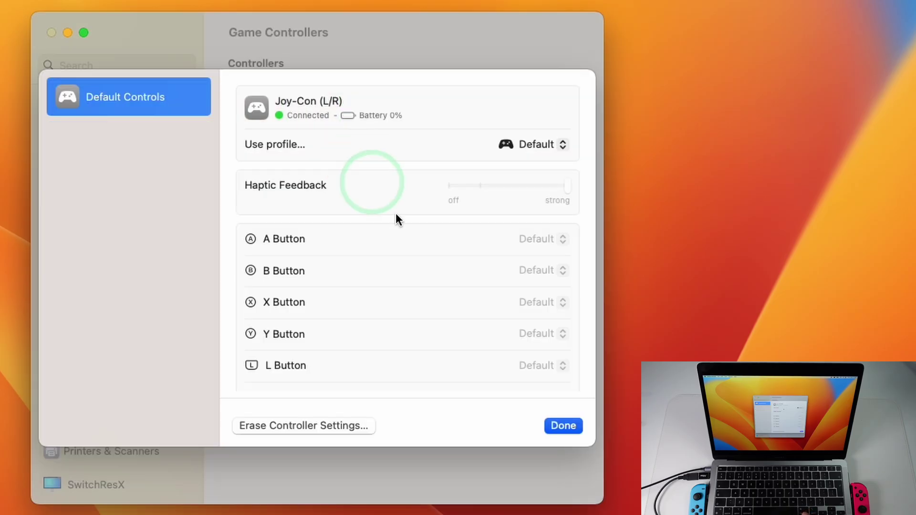
pyautogui.scroll(-5, 542, 329)
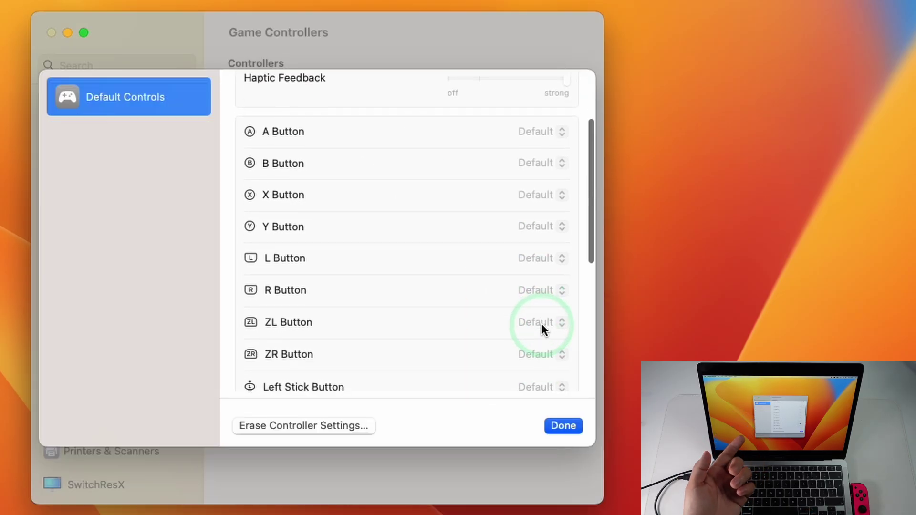
# - Review the remaining default button assignments for the Joy-Con (L/R), down to the stick buttons, and close the controller settings
pyautogui.scroll(-2, 537, 314)
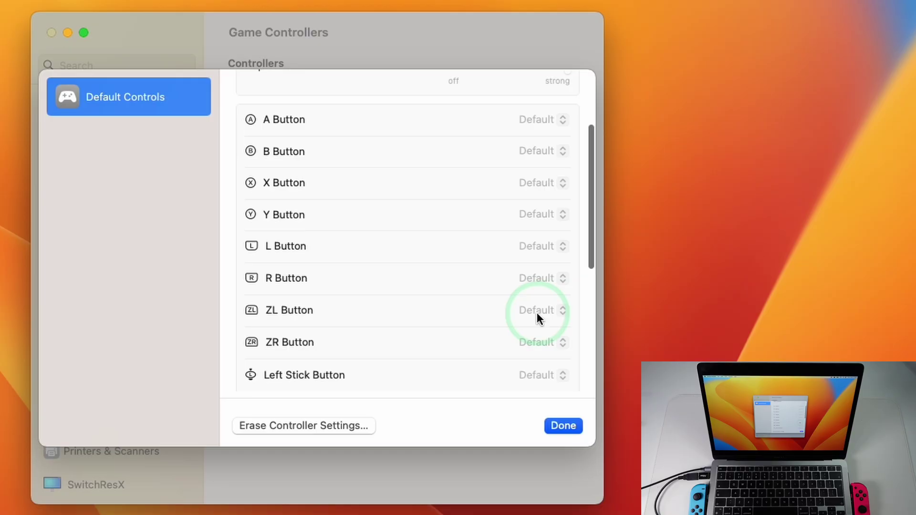
pyautogui.scroll(-2, 537, 313)
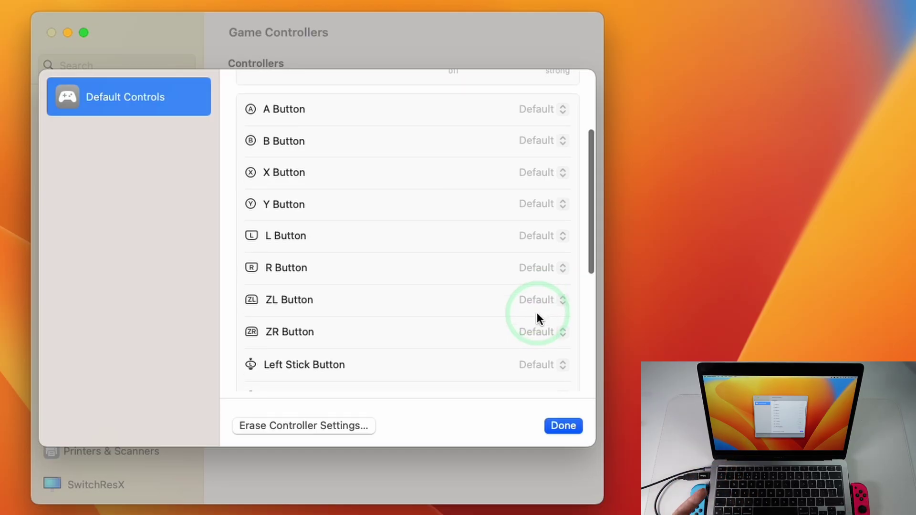
pyautogui.click(563, 425)
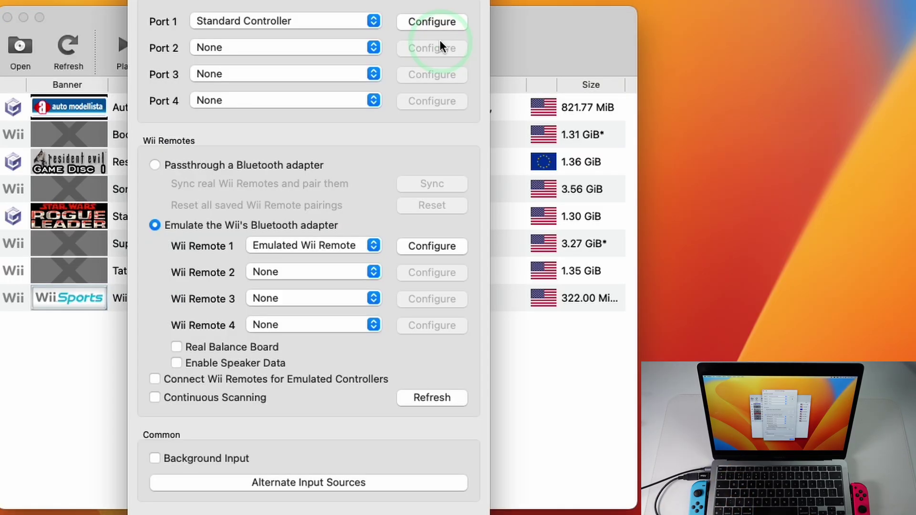
# - Switch to Dolphin's controller settings and set Wii Remote 1 to Emulated Wii Remote
pyautogui.click(278, 245)
pyautogui.click(278, 249)
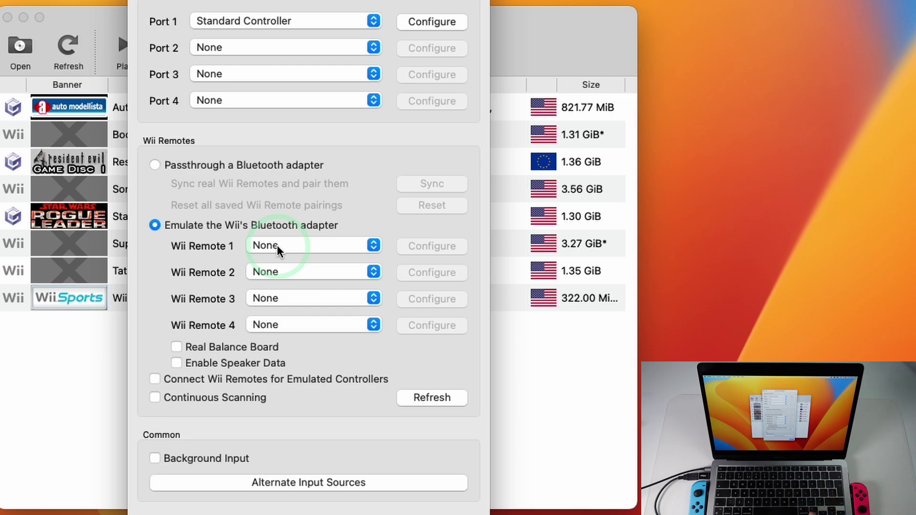
pyautogui.click(285, 249)
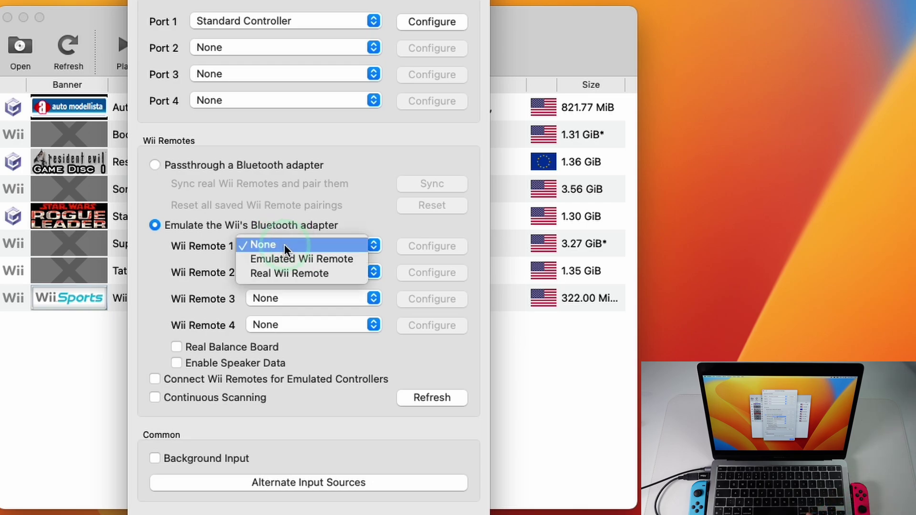
pyautogui.click(291, 260)
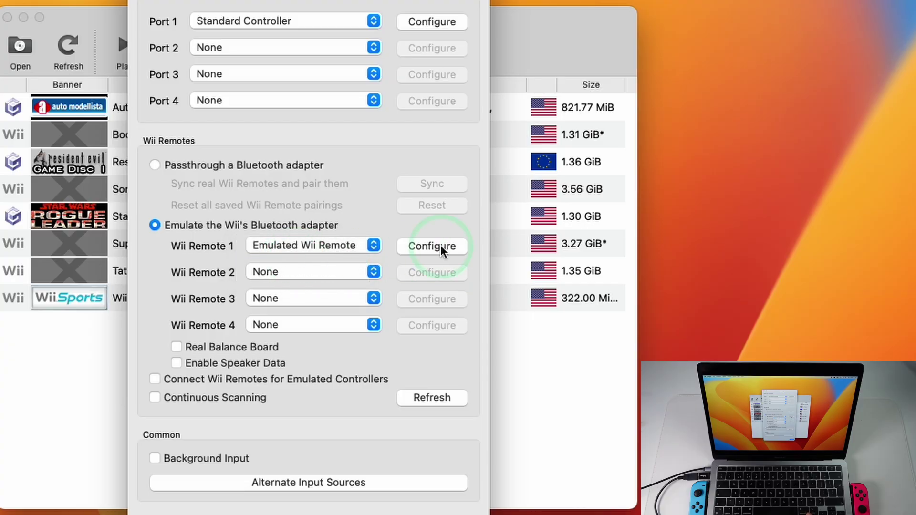
# - Open the configuration for Wii Remote 1 and select SDL/0/Nintendo Switch Joy-Con (L/R) as its input device
pyautogui.click(432, 245)
pyautogui.click(275, 66)
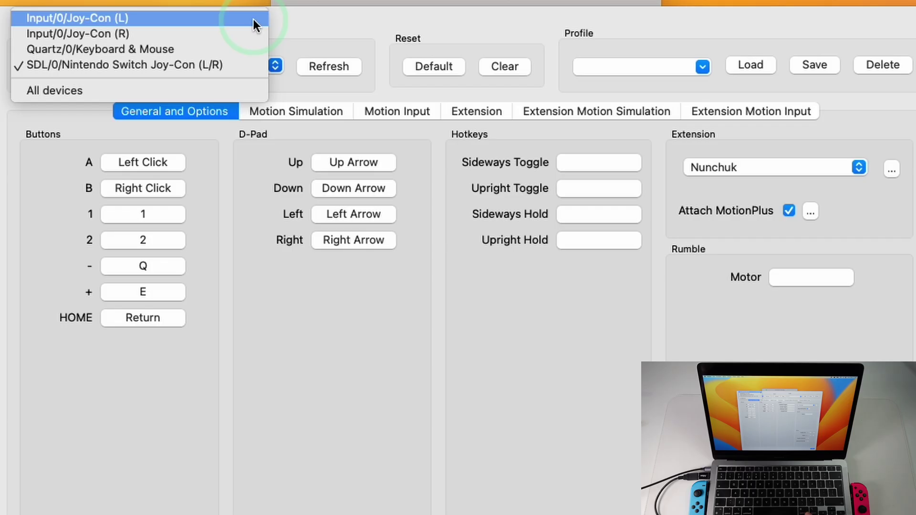
pyautogui.click(233, 65)
pyautogui.click(397, 112)
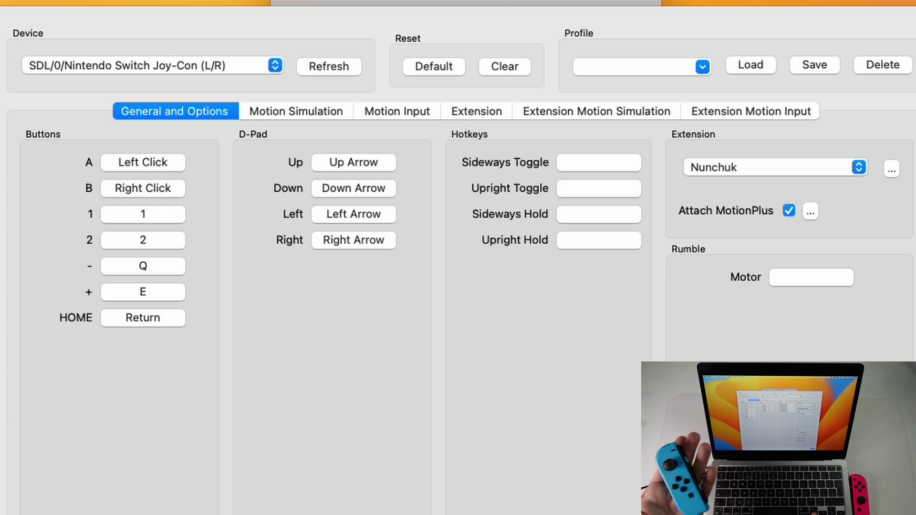
# - Save the Wii Remote configuration as a profile named "Joycons"
pyautogui.click(636, 62)
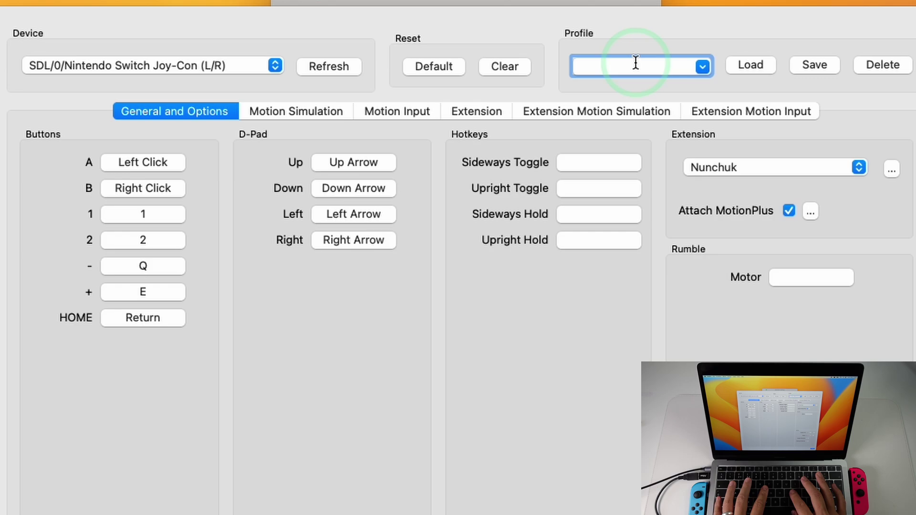
pyautogui.write('Joycons')
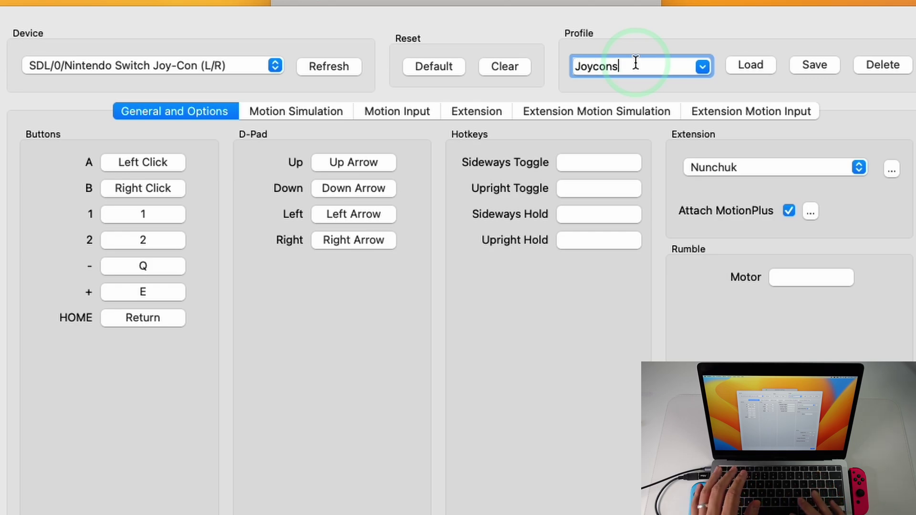
pyautogui.click(818, 64)
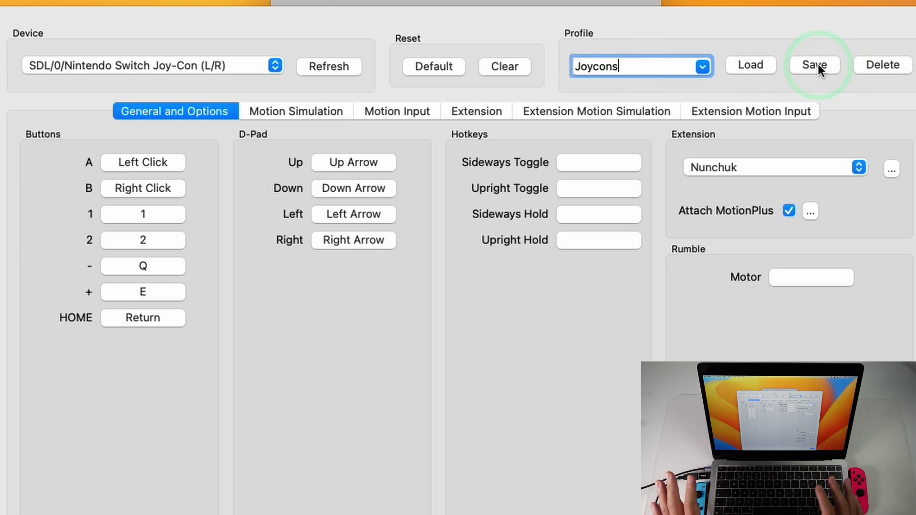
pyautogui.click(771, 77)
pyautogui.click(624, 218)
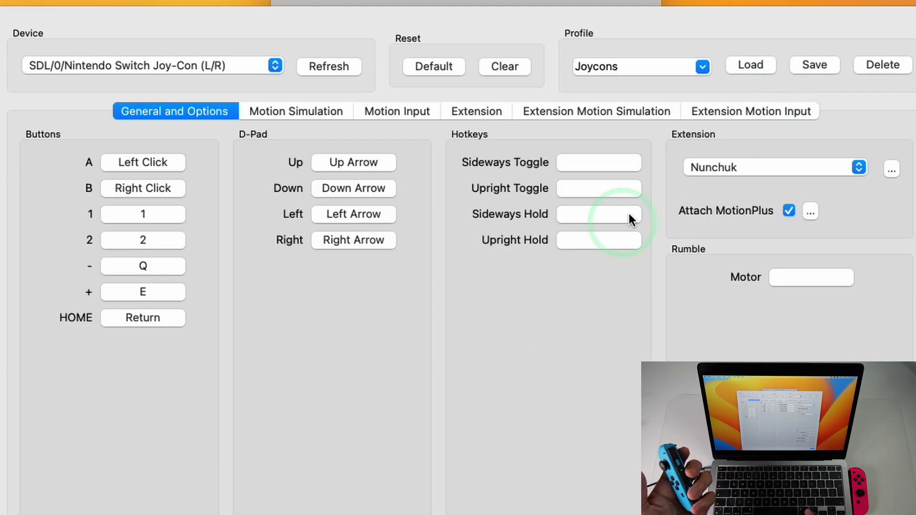
# - Keep Nunchuk as the extension and map its stick: Up to Axis 1-, Down to Axis 1+, Left to Axis 0-, Right to Axis 0+
pyautogui.click(745, 172)
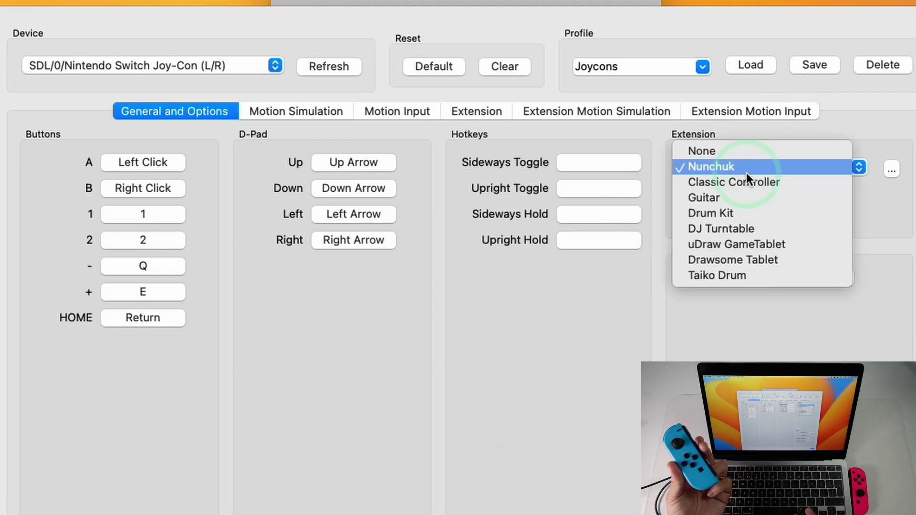
pyautogui.click(781, 168)
pyautogui.click(480, 110)
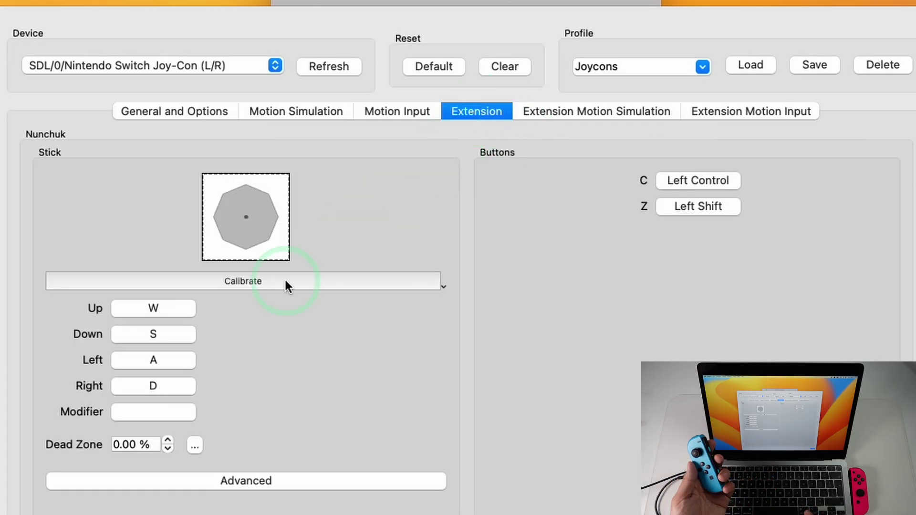
pyautogui.click(165, 307)
pyautogui.click(164, 332)
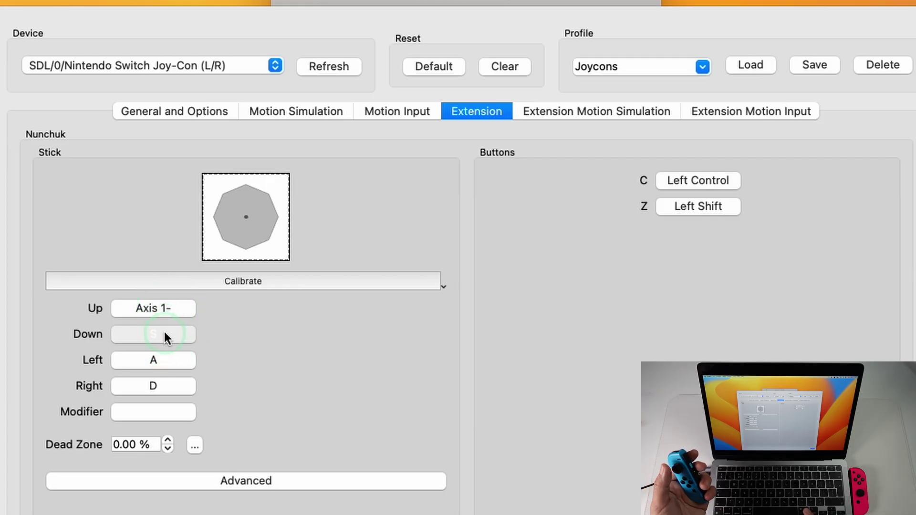
pyautogui.click(159, 361)
pyautogui.click(156, 387)
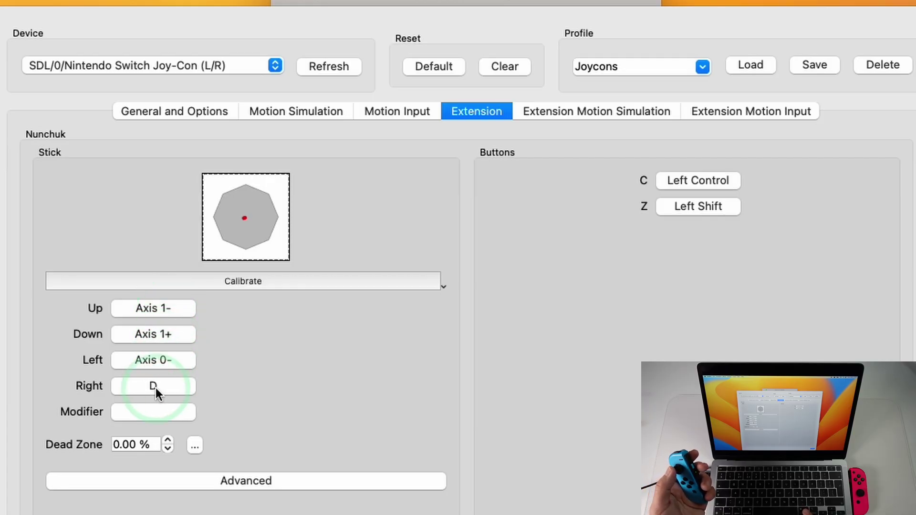
# - Map the Nunchuk's Z button to Full Axis 4+ and assign its C button on the left Joy-Con
pyautogui.click(642, 284)
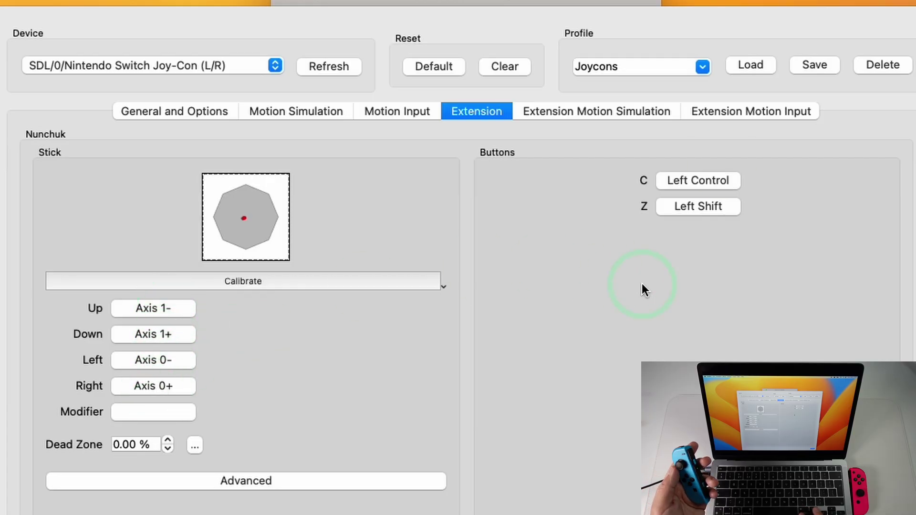
pyautogui.click(699, 190)
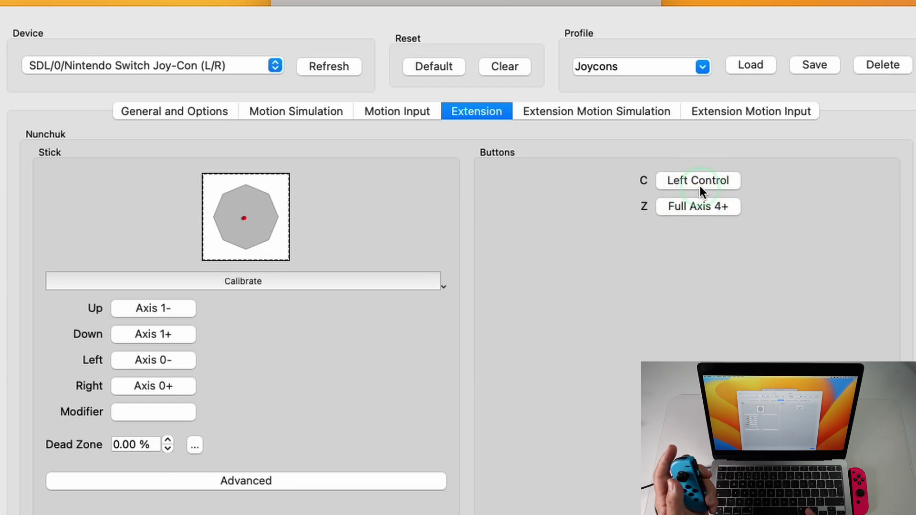
pyautogui.click(699, 185)
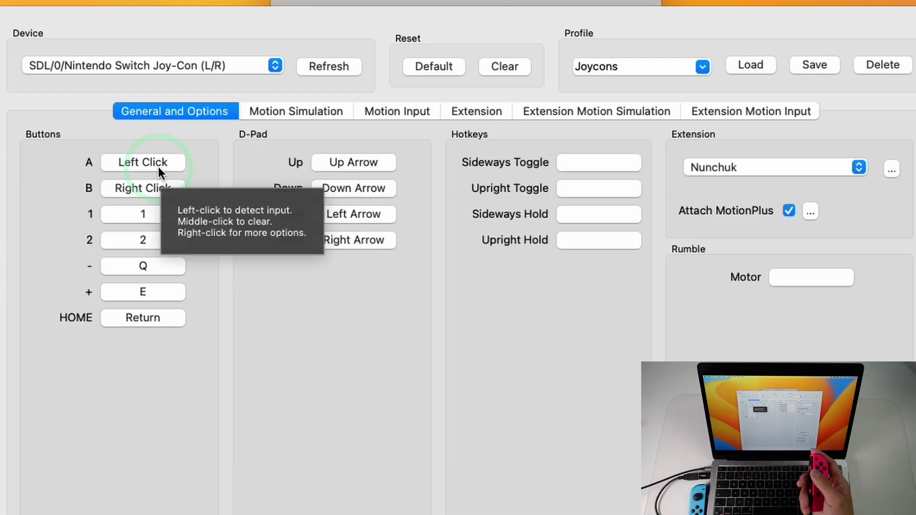
# - Map the Wii Remote's A, B, 1 and 2 buttons to the Joy-Con's Button 0, Button 1, Button 2 and Button 3
pyautogui.click(173, 160)
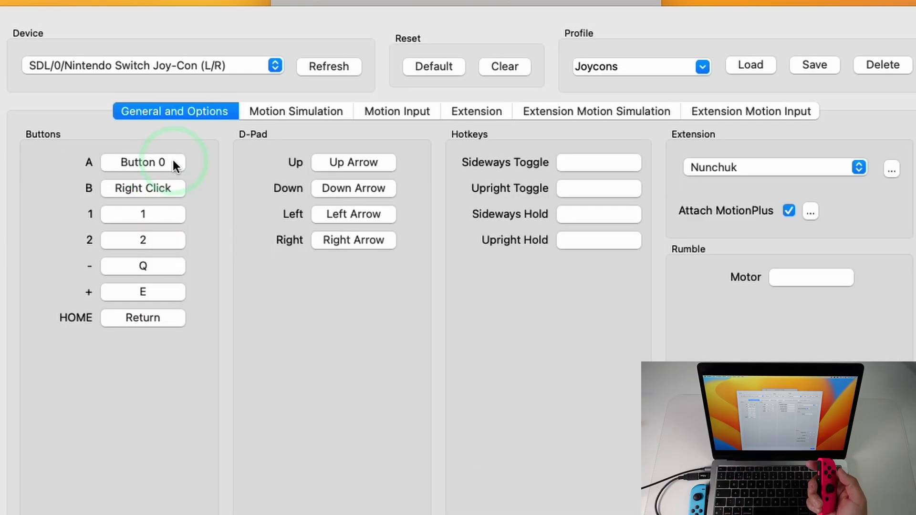
pyautogui.click(167, 188)
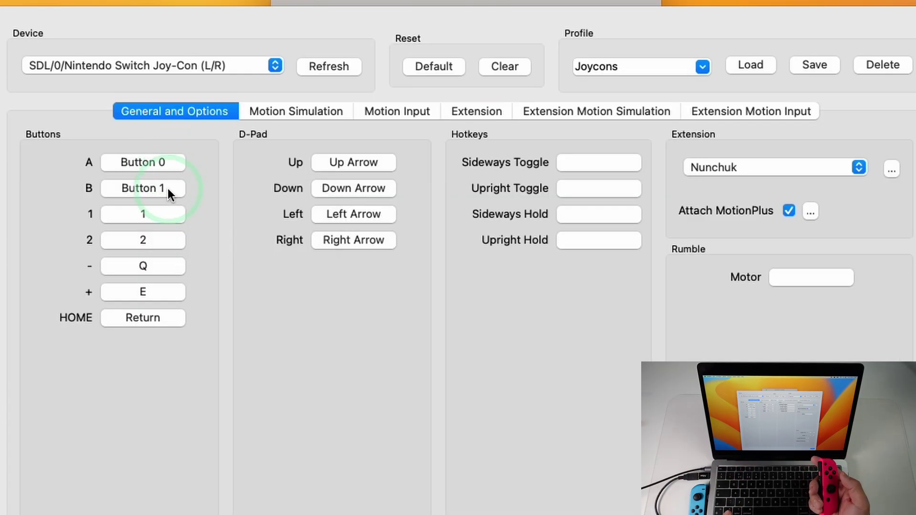
pyautogui.click(166, 211)
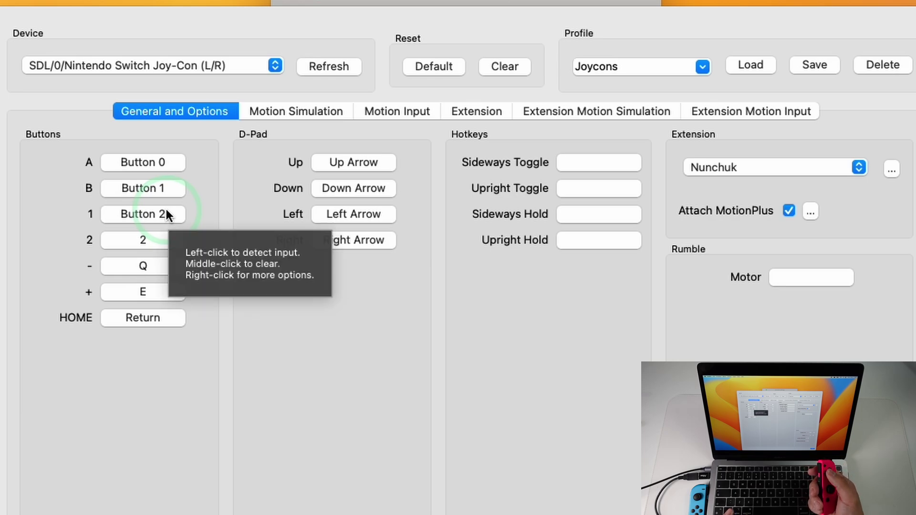
pyautogui.click(167, 239)
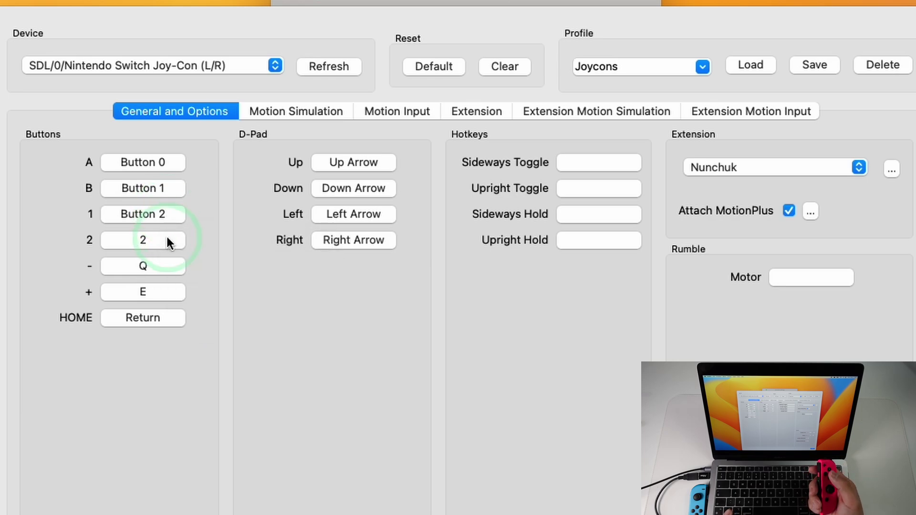
# - Map the Wii Remote's -, + and HOME to Buttons 4, 6 and 5, and D-Pad Up, Down, Left, Right to Buttons 11 to 14
pyautogui.click(168, 266)
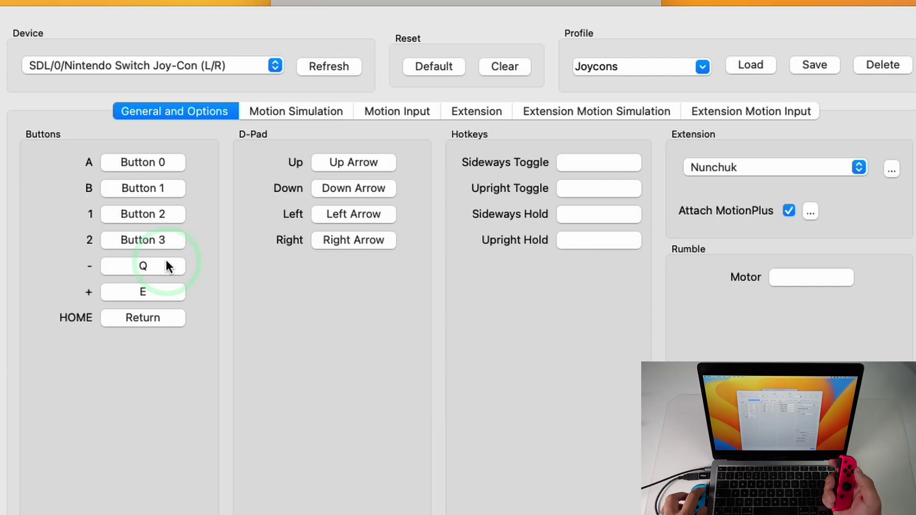
pyautogui.click(165, 298)
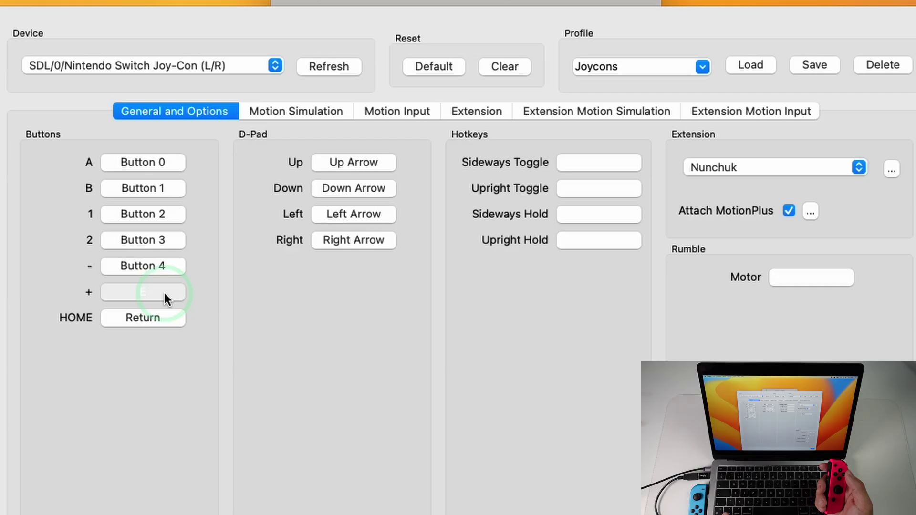
pyautogui.click(164, 293)
pyautogui.click(154, 318)
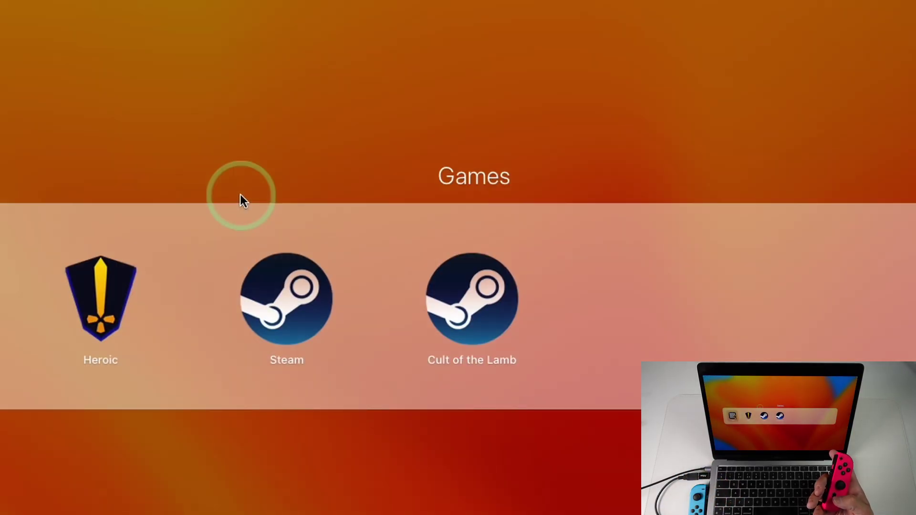
pyautogui.click(249, 85)
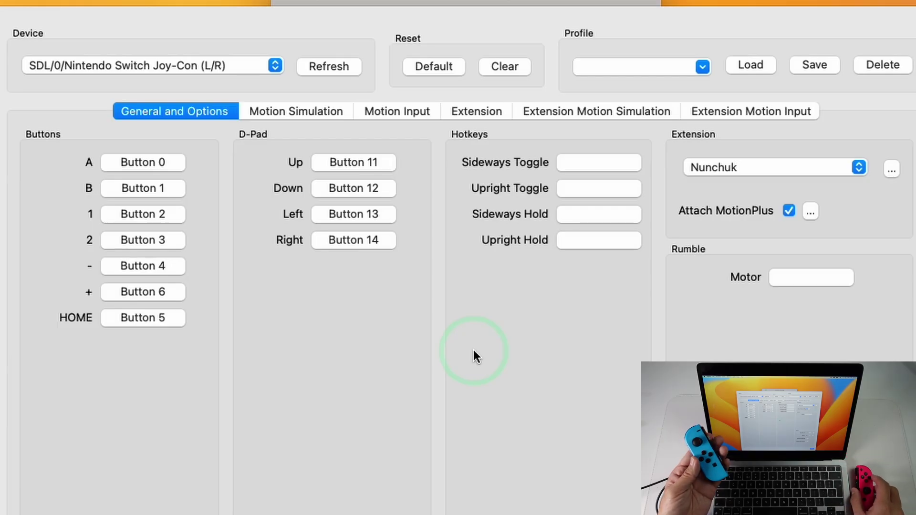
pyautogui.click(375, 163)
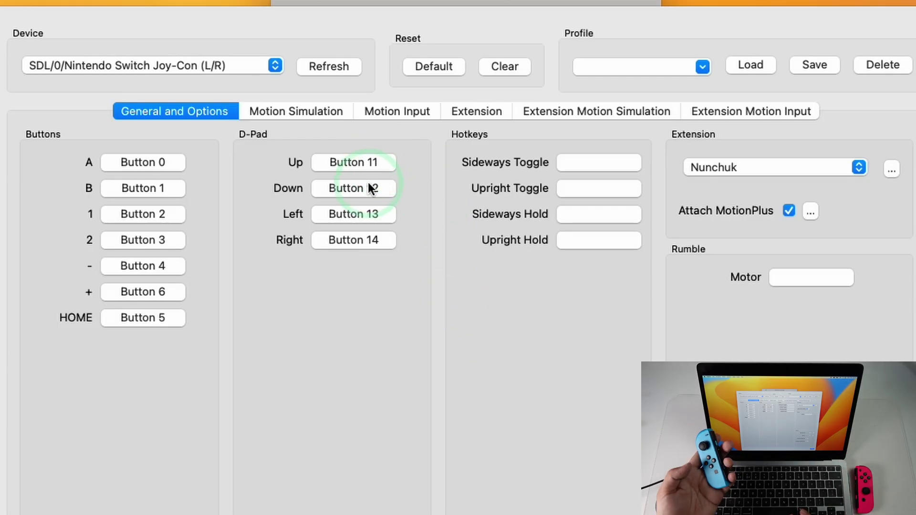
pyautogui.click(353, 237)
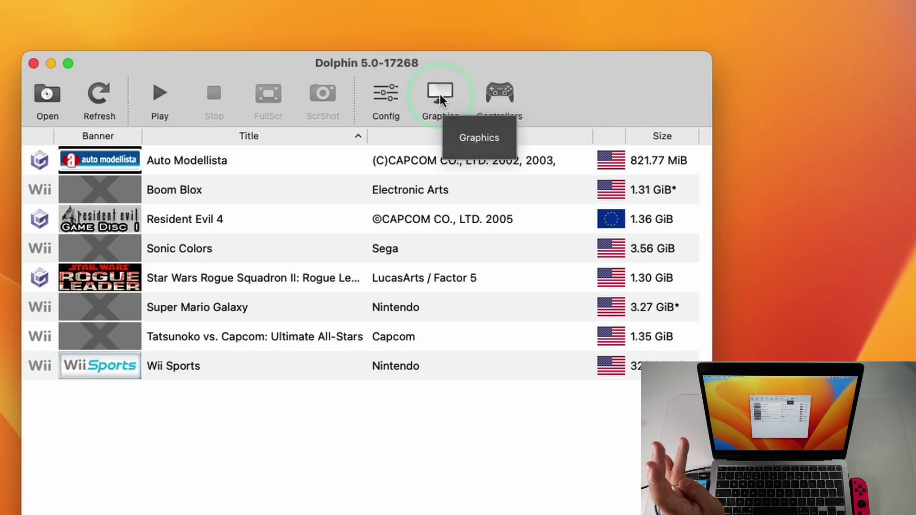
# - Set the graphics backend to Metal and enable Show FPS in the graphics configuration
pyautogui.click(440, 92)
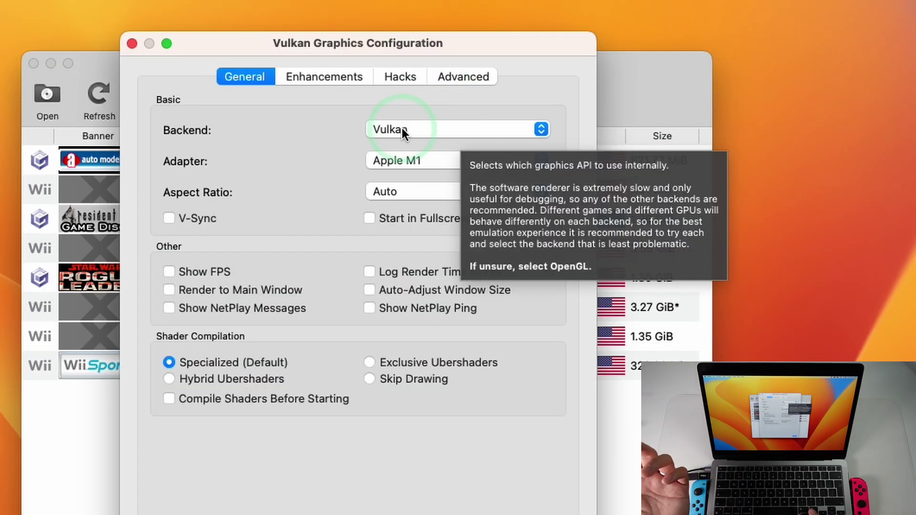
pyautogui.click(401, 128)
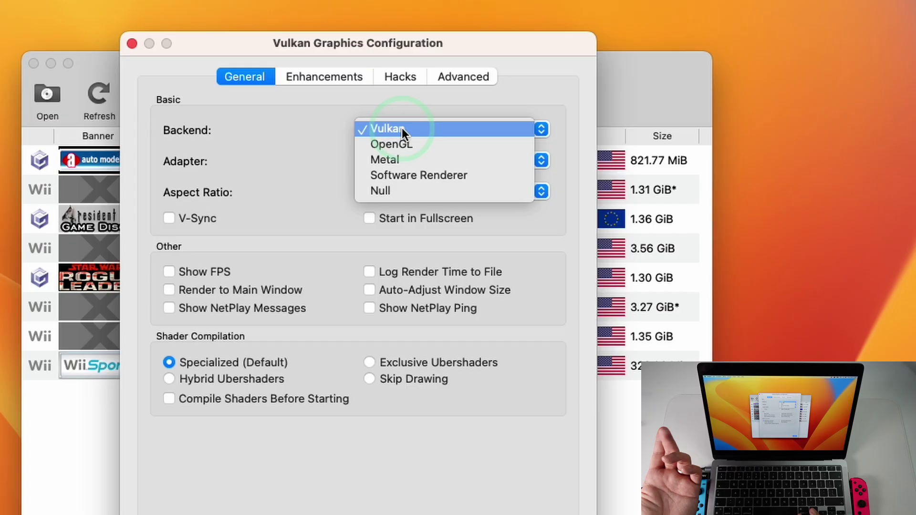
pyautogui.click(391, 159)
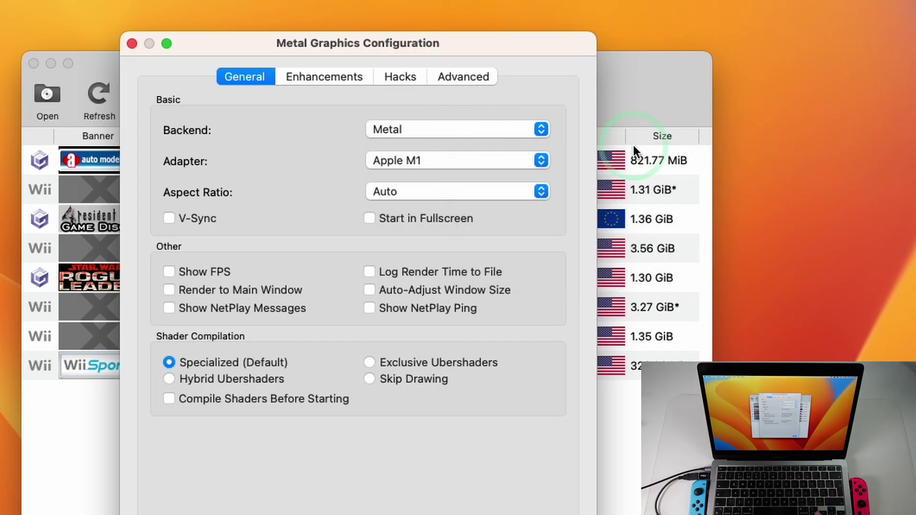
pyautogui.click(523, 129)
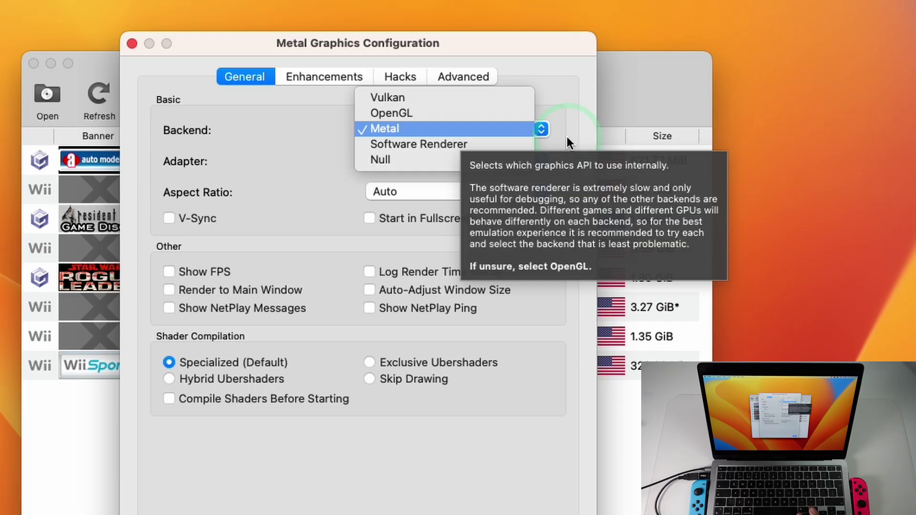
pyautogui.click(566, 136)
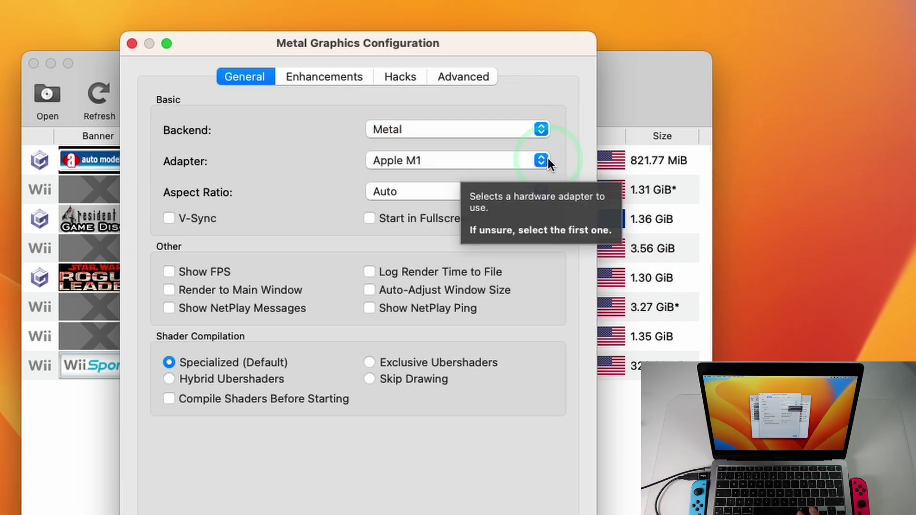
pyautogui.click(200, 271)
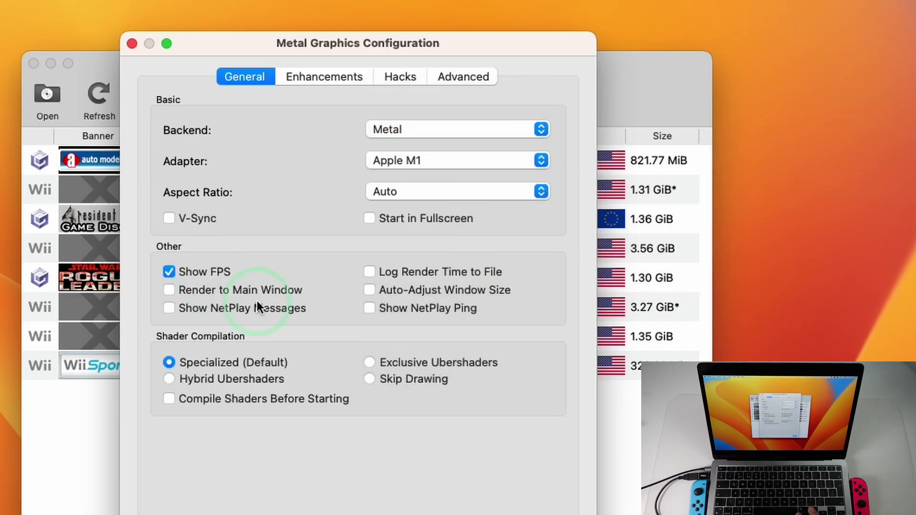
# - Set the internal resolution enhancement to 3x Native (1920x1584) for 1080p
pyautogui.click(322, 79)
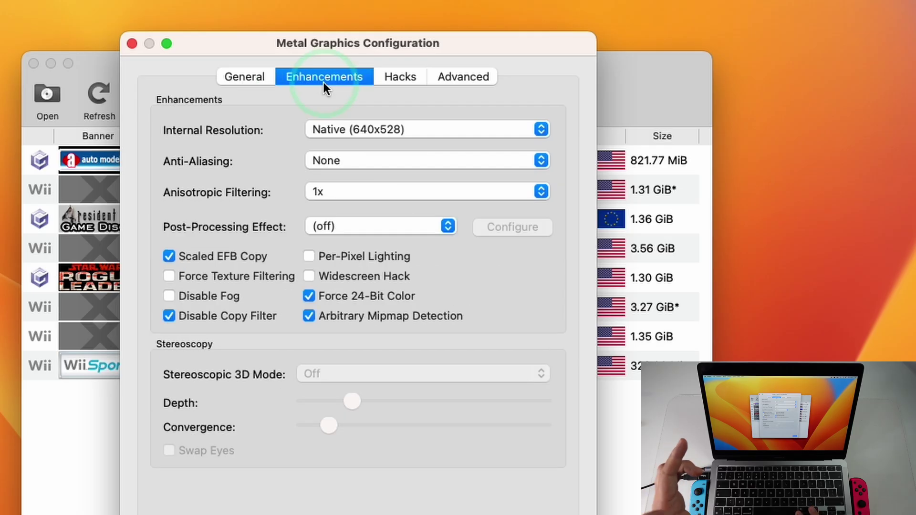
pyautogui.click(364, 136)
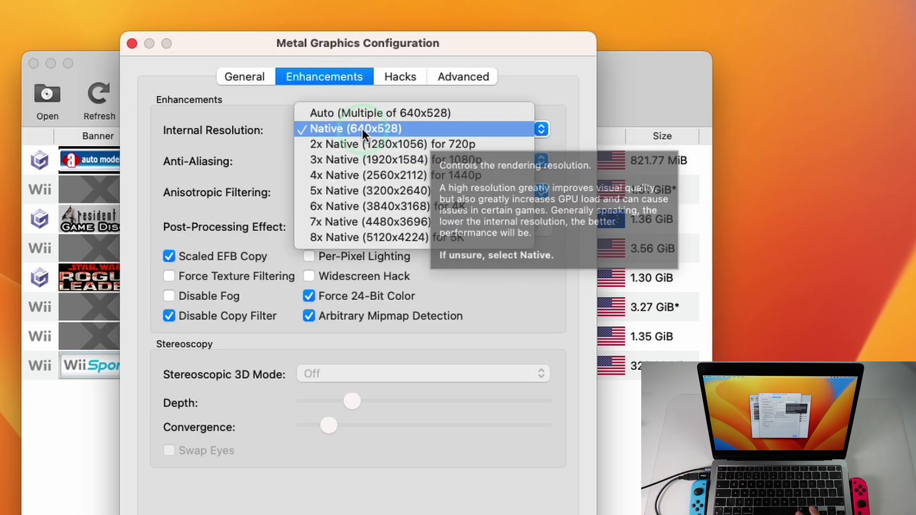
pyautogui.click(373, 160)
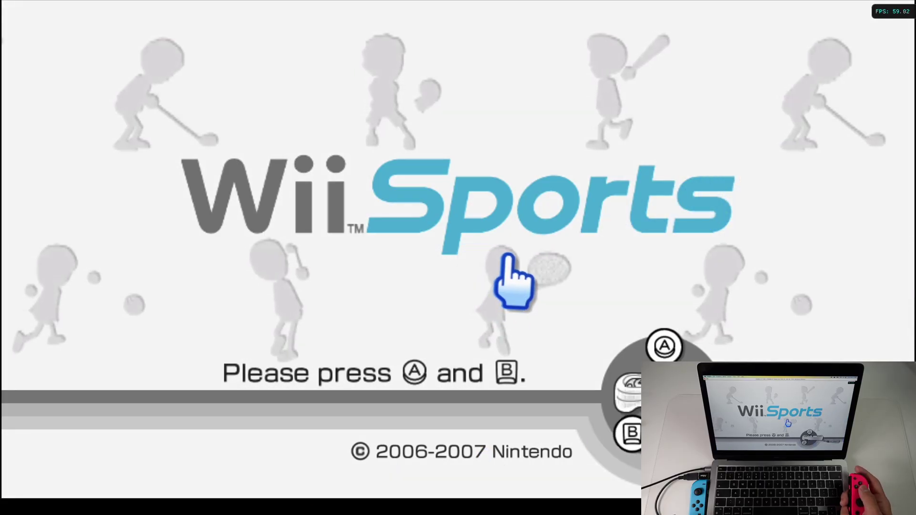
# - Get past the Wii Sports title screen and set up a single-player Tennis match with the Guest C character
pyautogui.click(406, 238)
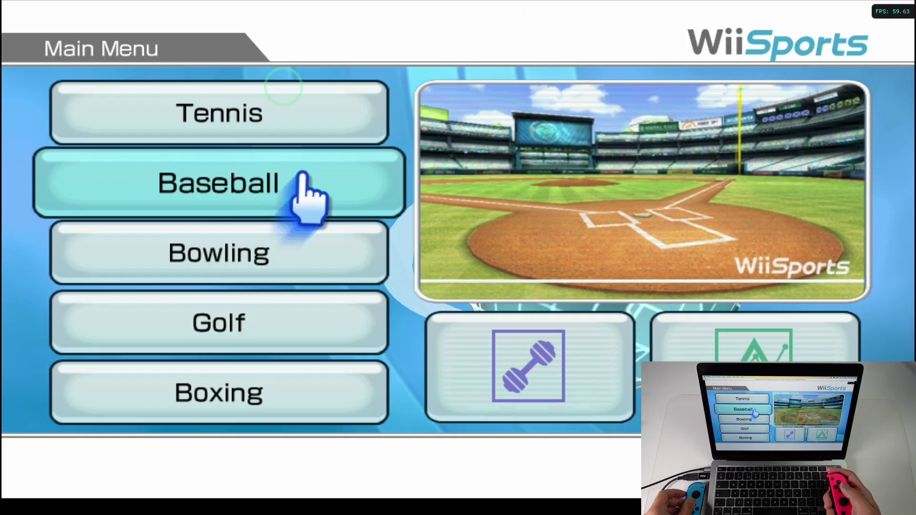
pyautogui.click(353, 105)
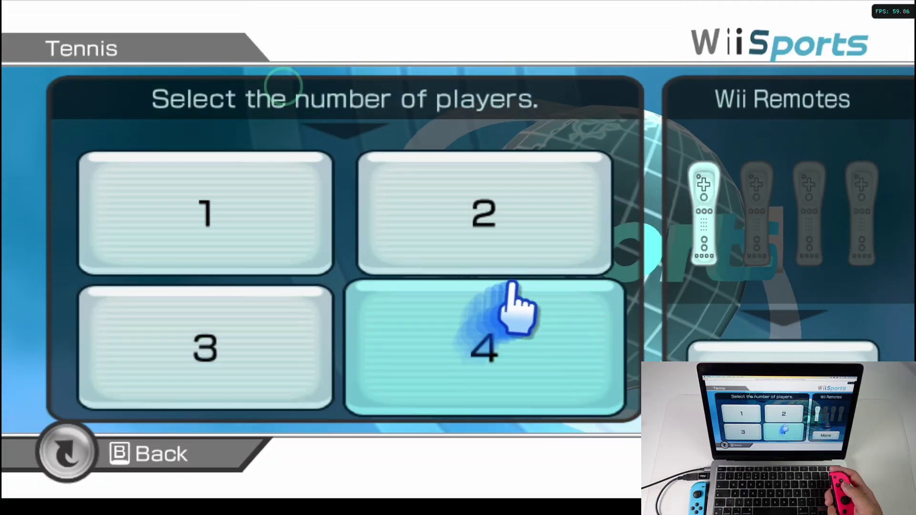
pyautogui.click(510, 298)
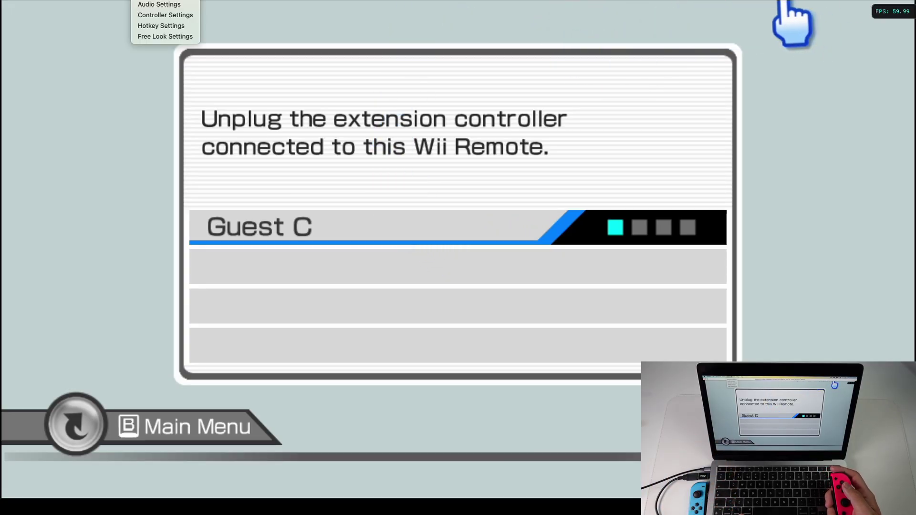
# - Set the extension of emulated Wii Remote 1 to None in the controller settings and return to the tennis match
pyautogui.click(165, 15)
pyautogui.click(532, 234)
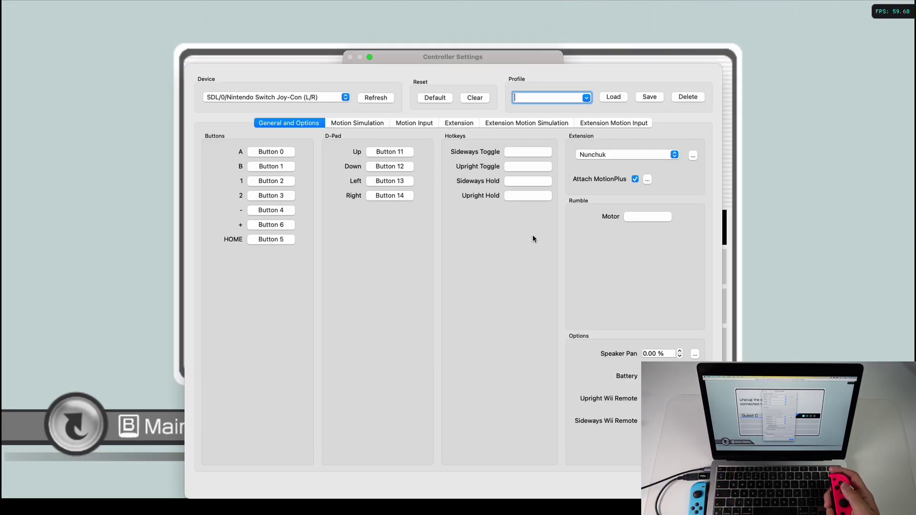
pyautogui.click(648, 154)
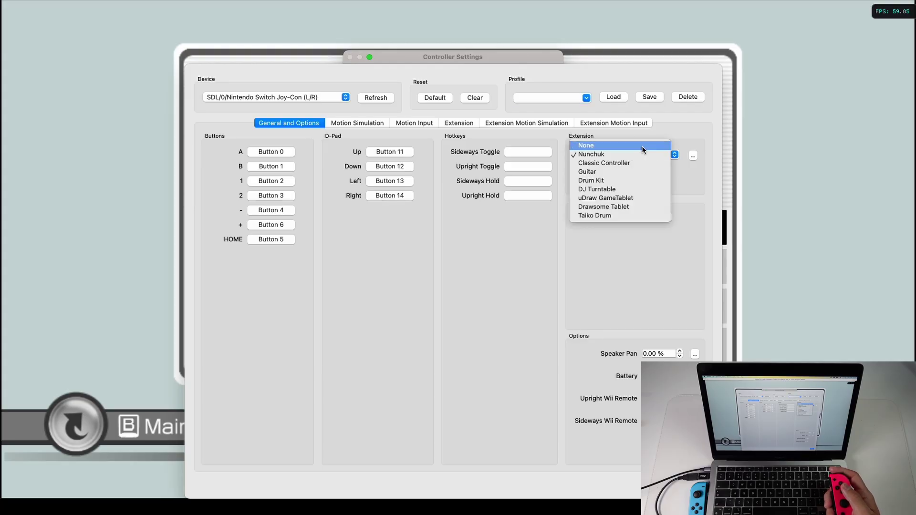
pyautogui.click(643, 146)
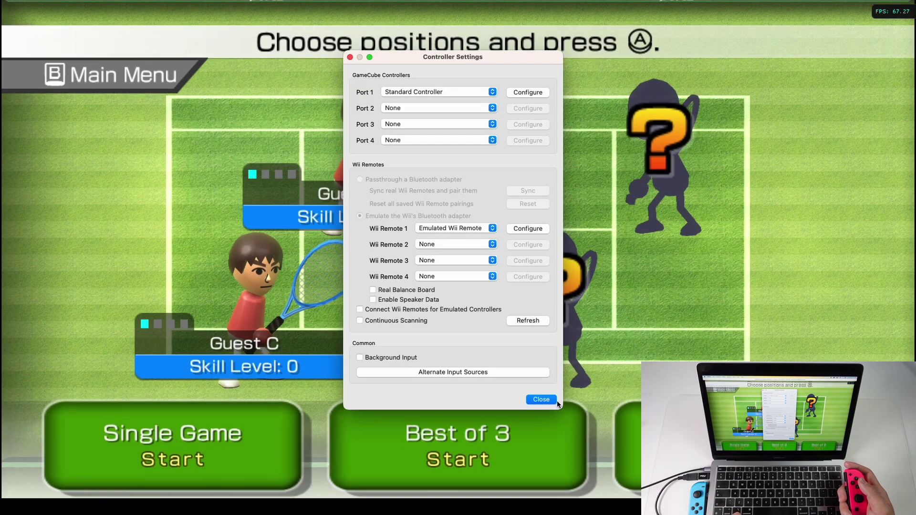
pyautogui.click(537, 397)
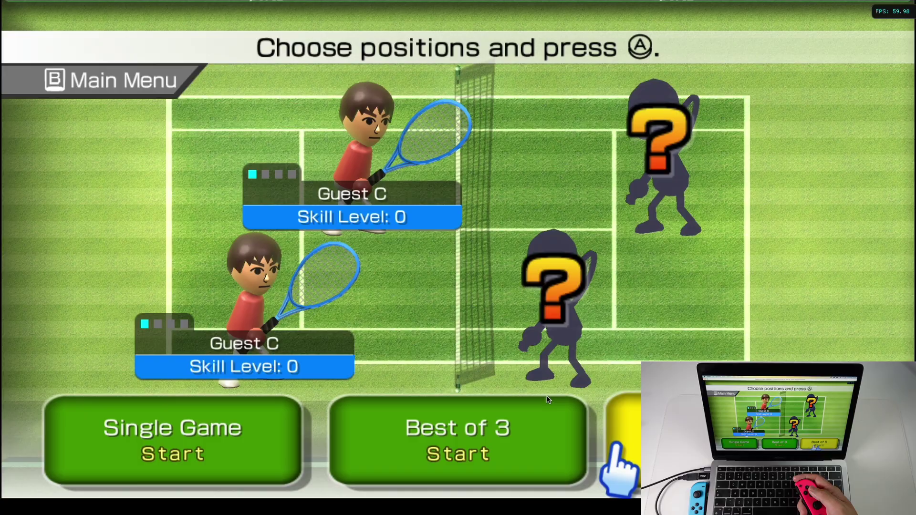